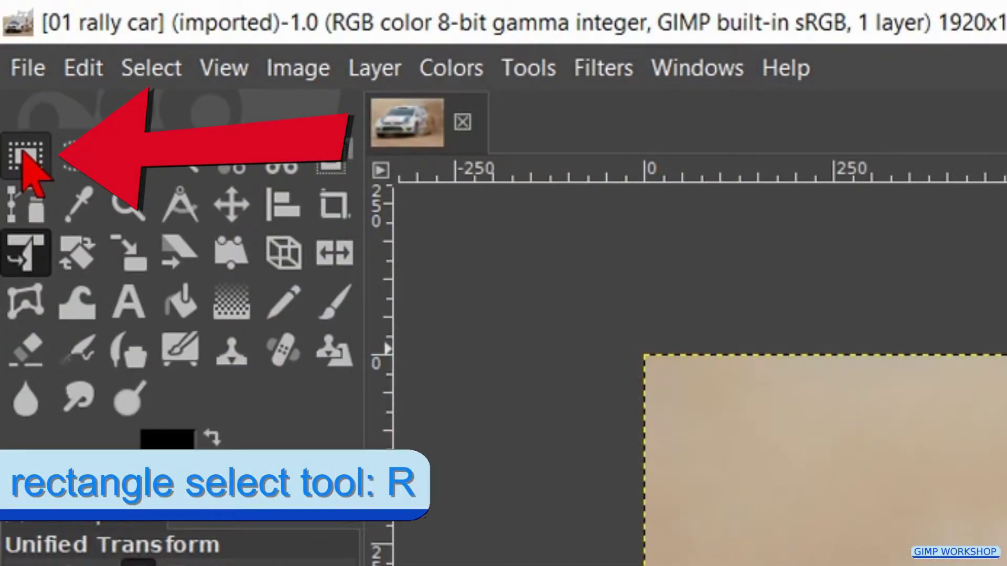
Draw a narrow 186 × 1362 px rectangle selection down the photo's left edge
{"action": "left_click", "coordinate": [9, 56]}
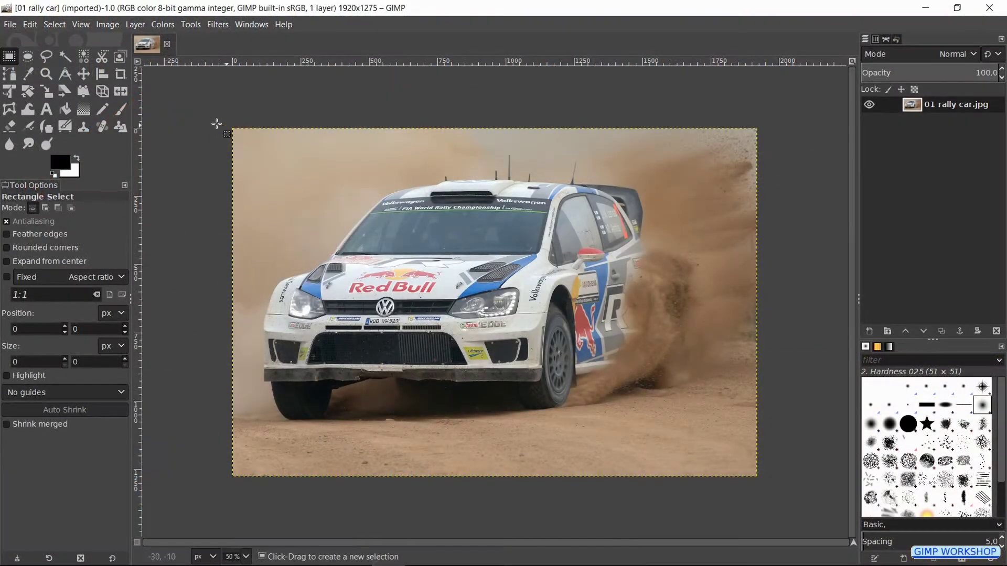
{"action": "left_click_drag", "start_coordinate": [581, 337], "coordinate": [670, 517]}
{"action": "left_click_drag", "start_coordinate": [242, 191], "coordinate": [261, 493]}
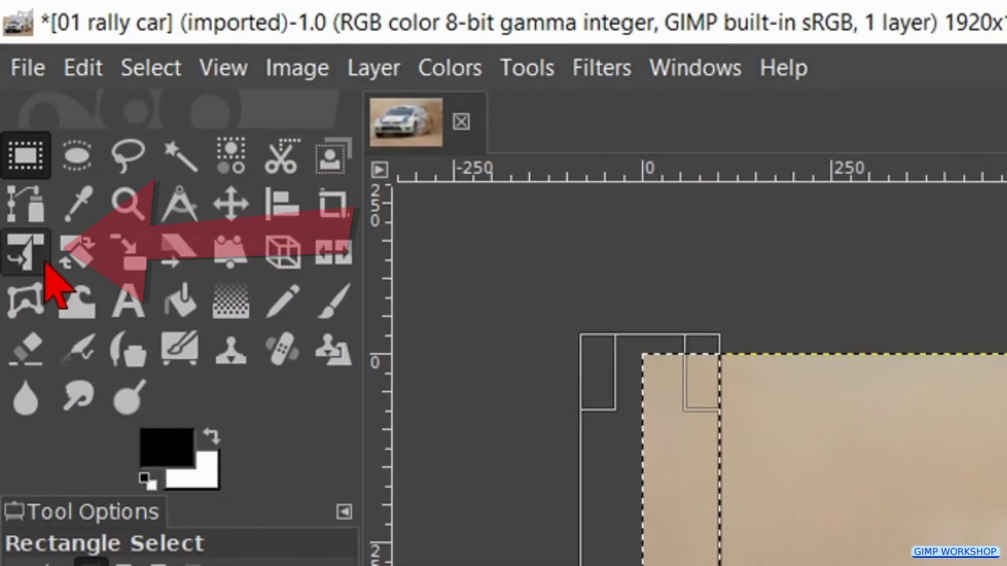
Stretch the left-edge strip leftward past the canvas with Unified Transform, then make it a new layer
{"action": "left_click", "coordinate": [46, 265]}
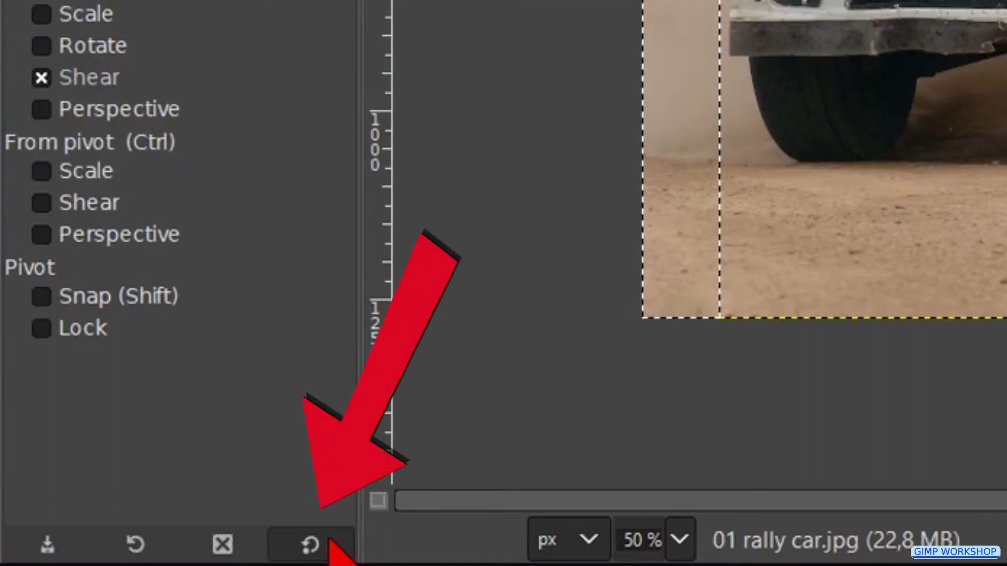
{"action": "left_click", "coordinate": [332, 542]}
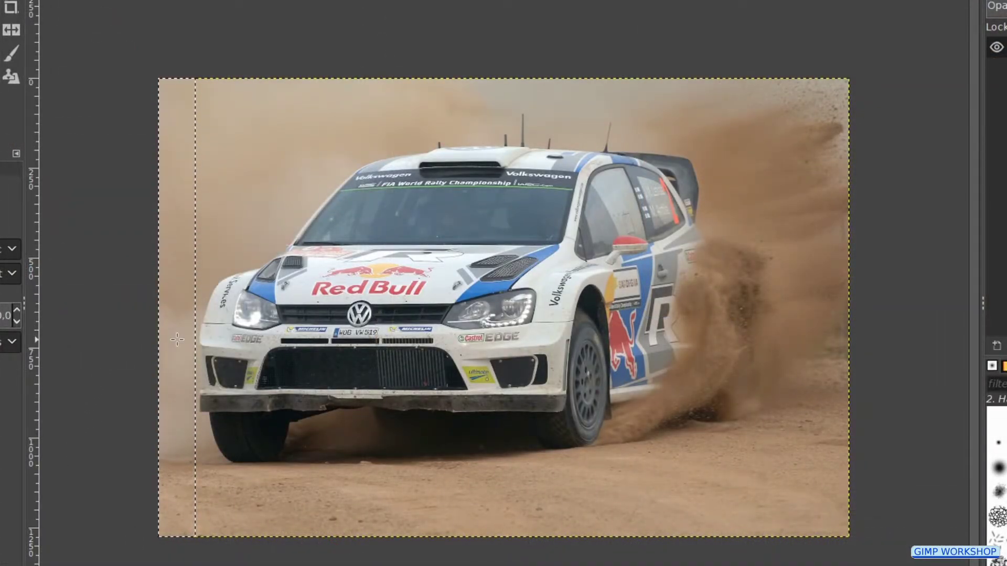
{"action": "left_click", "coordinate": [178, 339]}
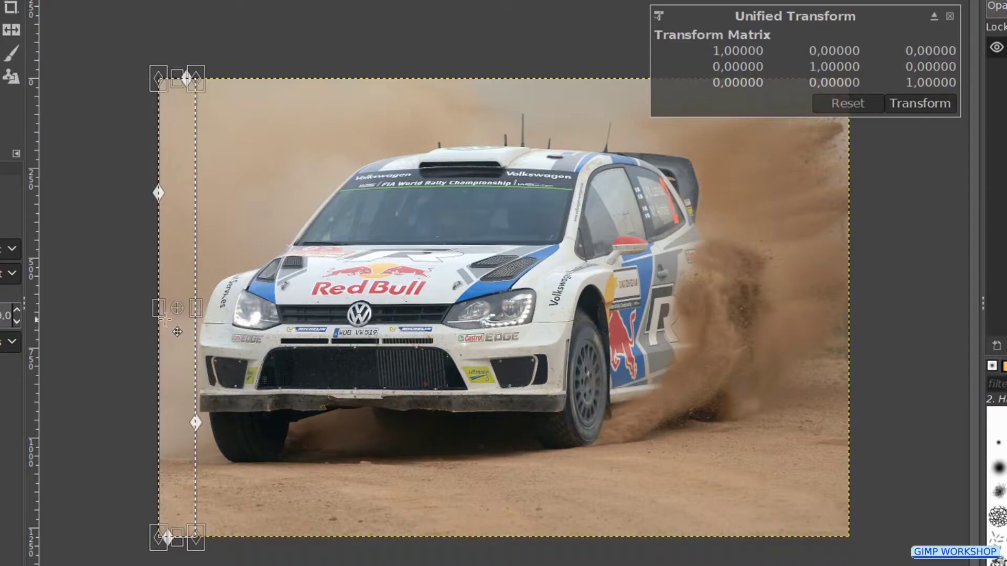
{"action": "left_click_drag", "start_coordinate": [155, 311], "coordinate": [54, 315]}
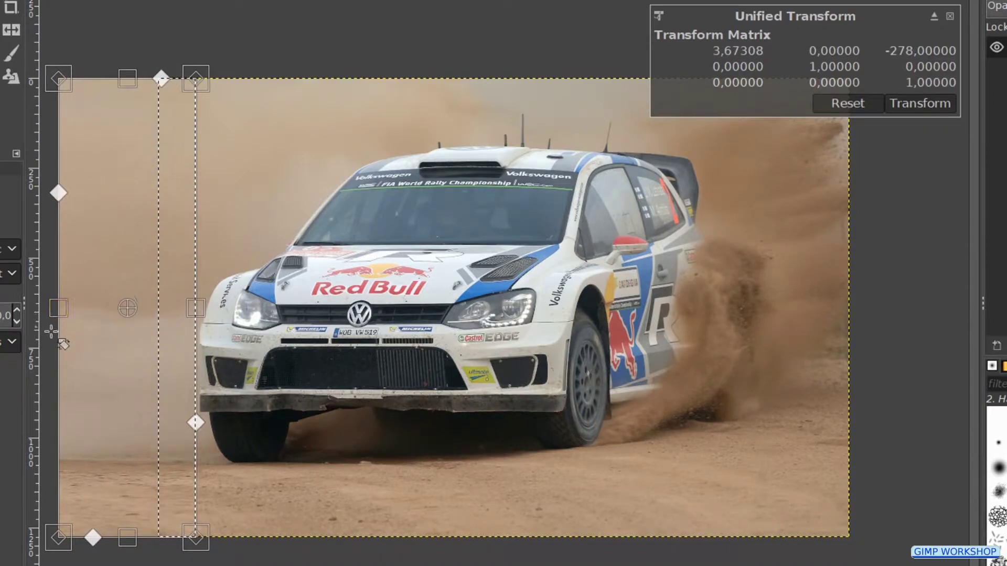
{"action": "left_click", "coordinate": [928, 104]}
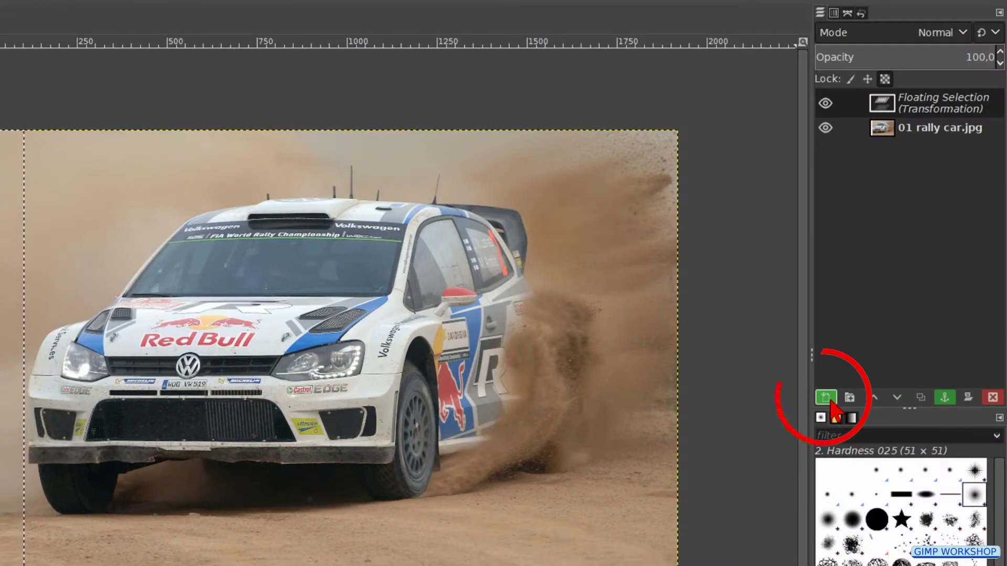
{"action": "left_click", "coordinate": [830, 403]}
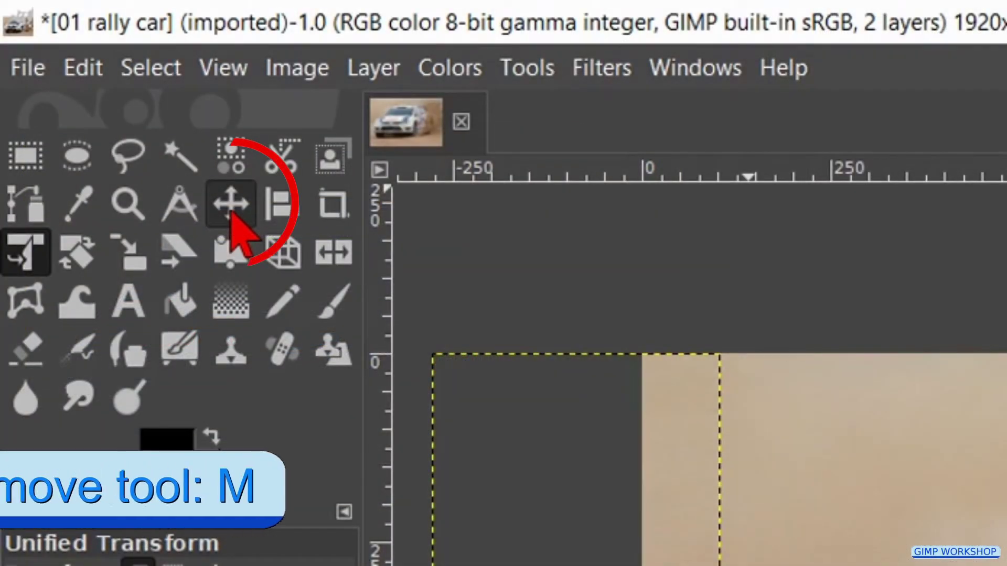
Fit the canvas to layers at 2194 × 1275 and merge the Transformation layer down
{"action": "left_click", "coordinate": [232, 207]}
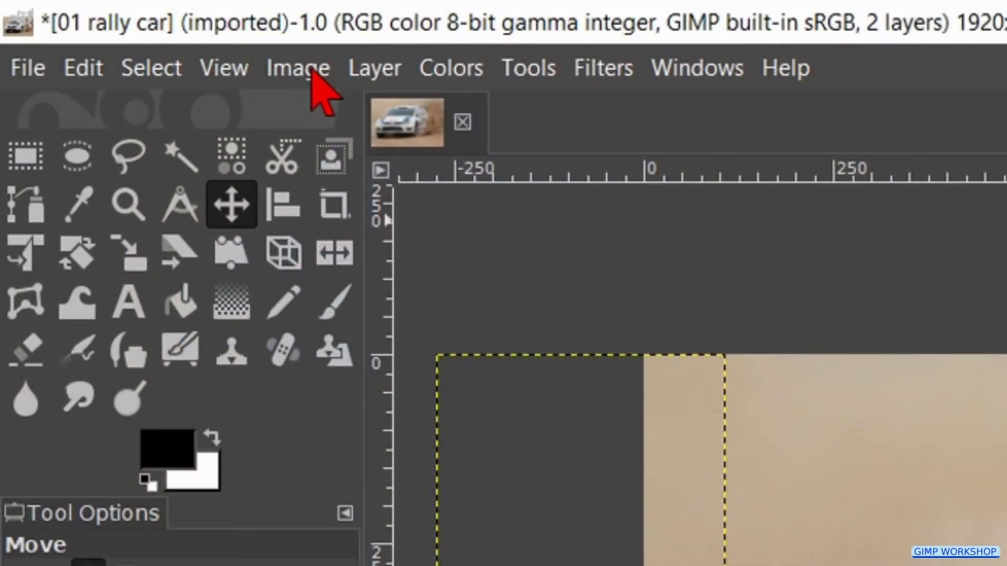
{"action": "left_click", "coordinate": [307, 73]}
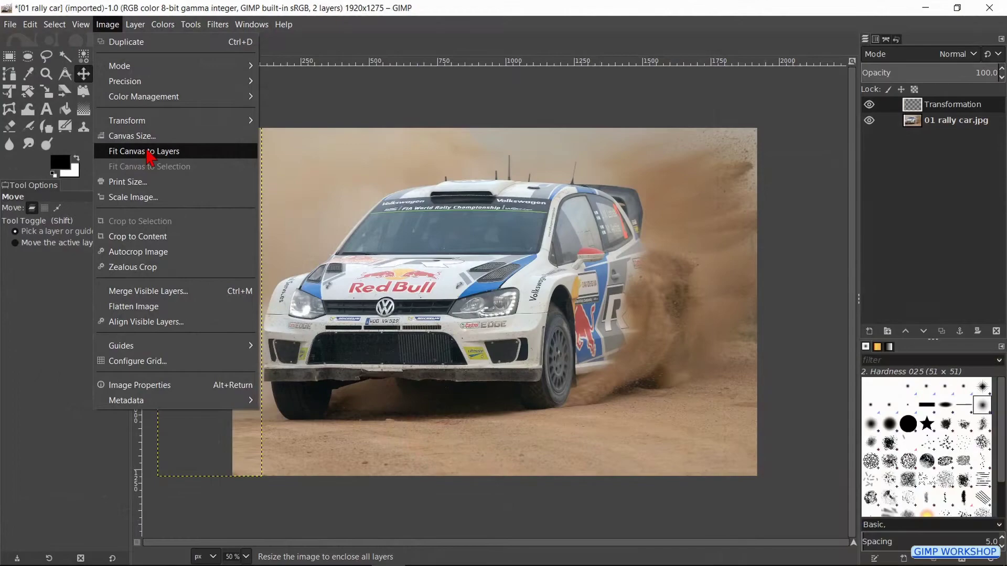
{"action": "left_click", "coordinate": [150, 154]}
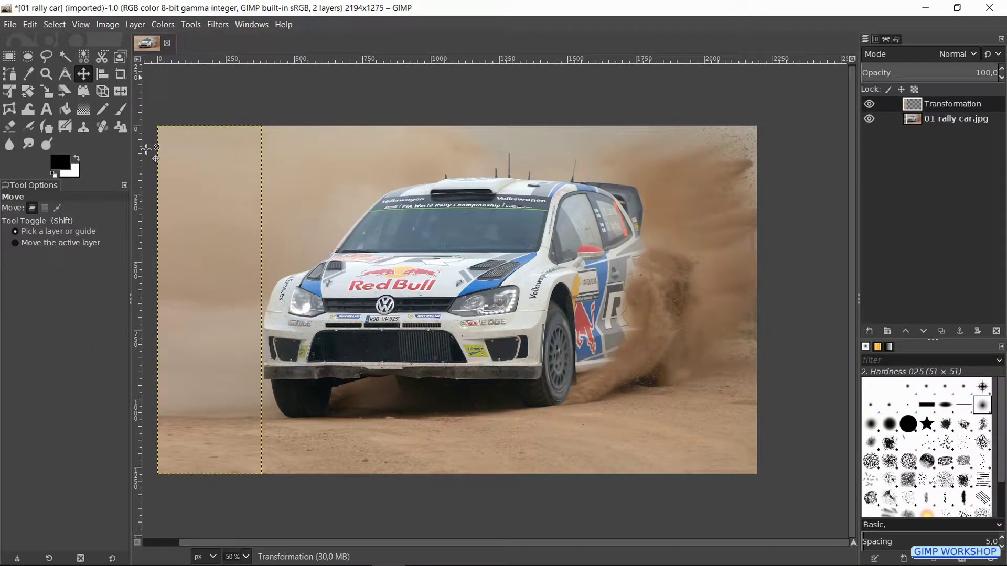
{"action": "right_click", "coordinate": [911, 105]}
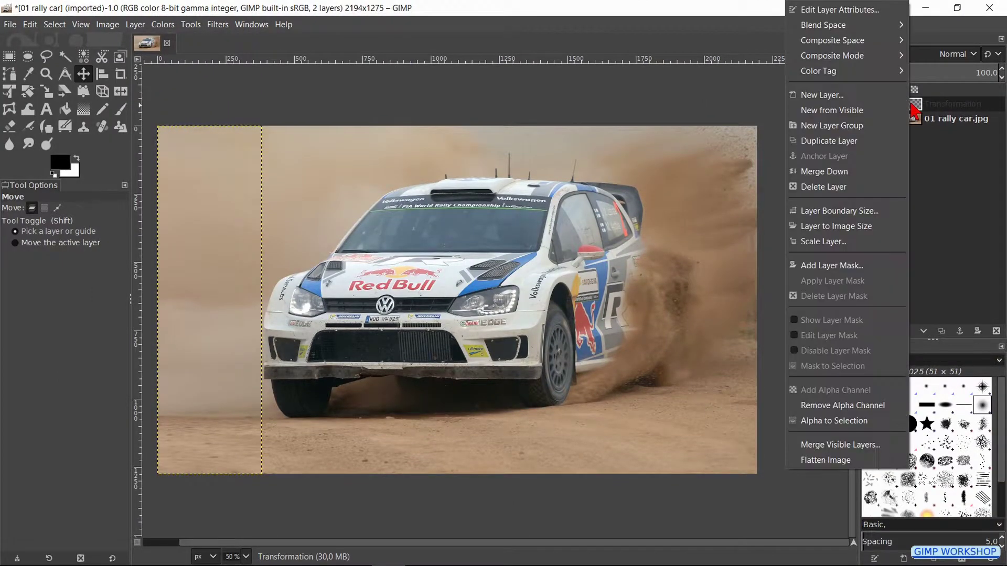
{"action": "left_click", "coordinate": [865, 173]}
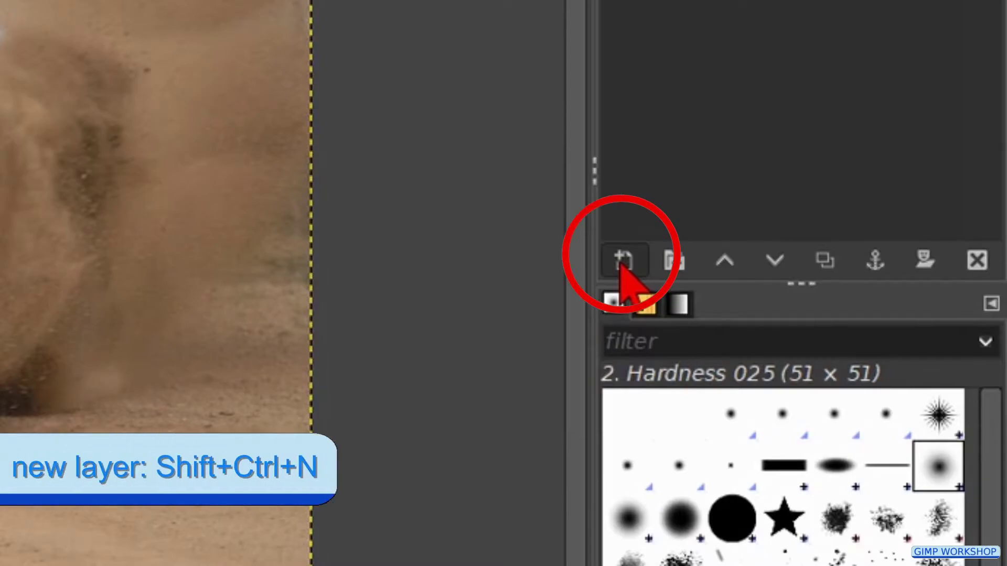
Create a transparent, Normal-mode layer named 'headlight'
{"action": "left_click", "coordinate": [623, 261]}
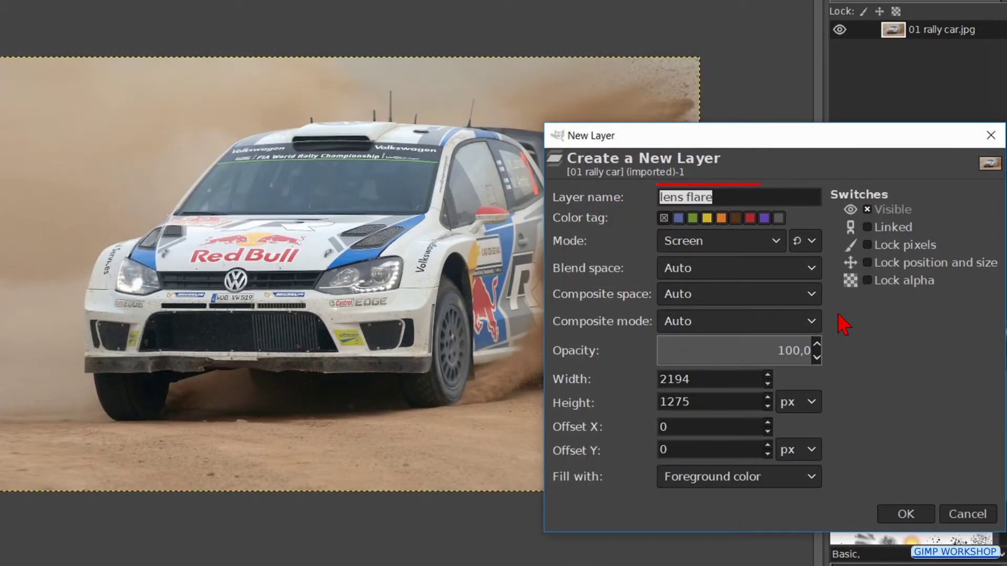
{"action": "type", "text": "headlight"}
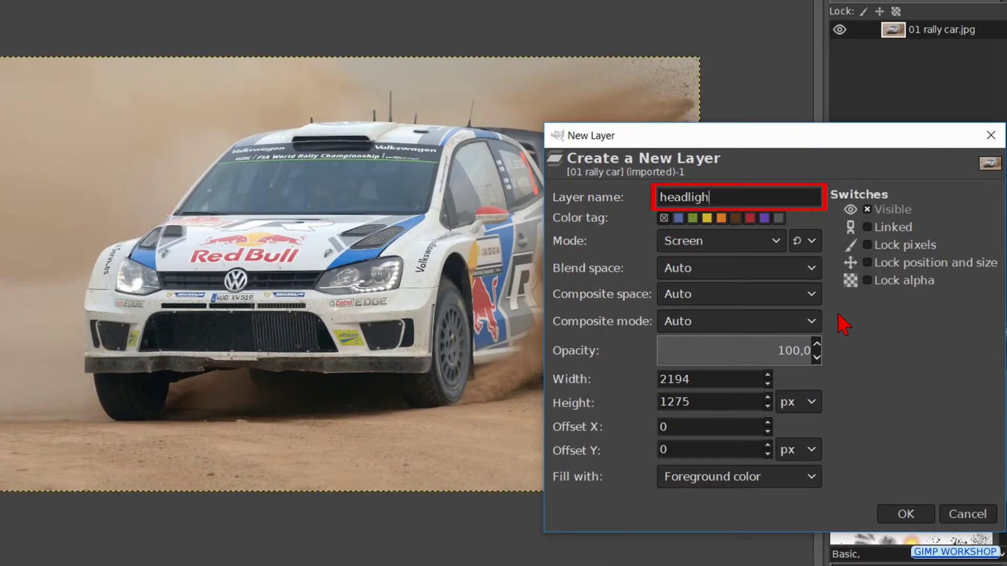
{"action": "left_click", "coordinate": [781, 245]}
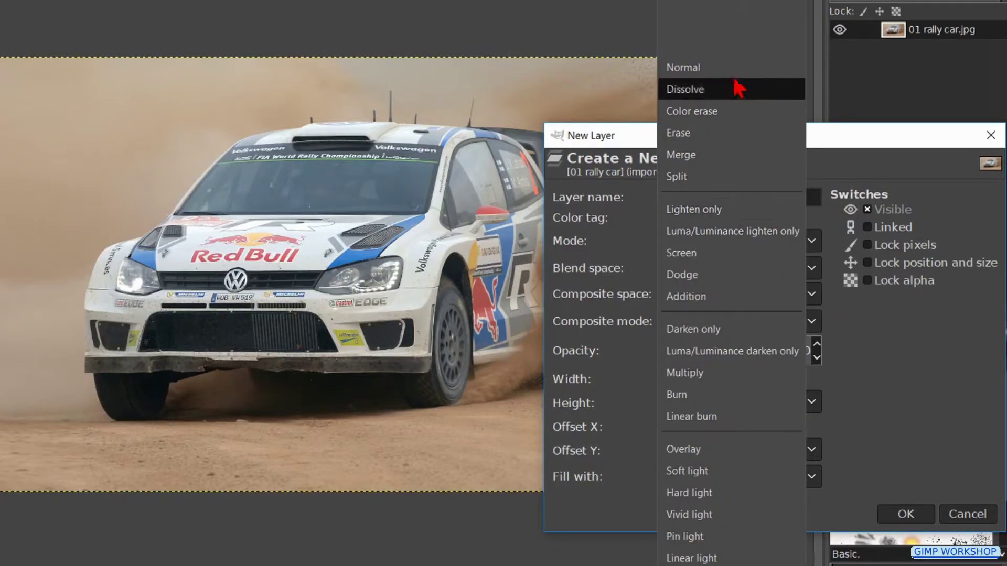
{"action": "left_click", "coordinate": [736, 71]}
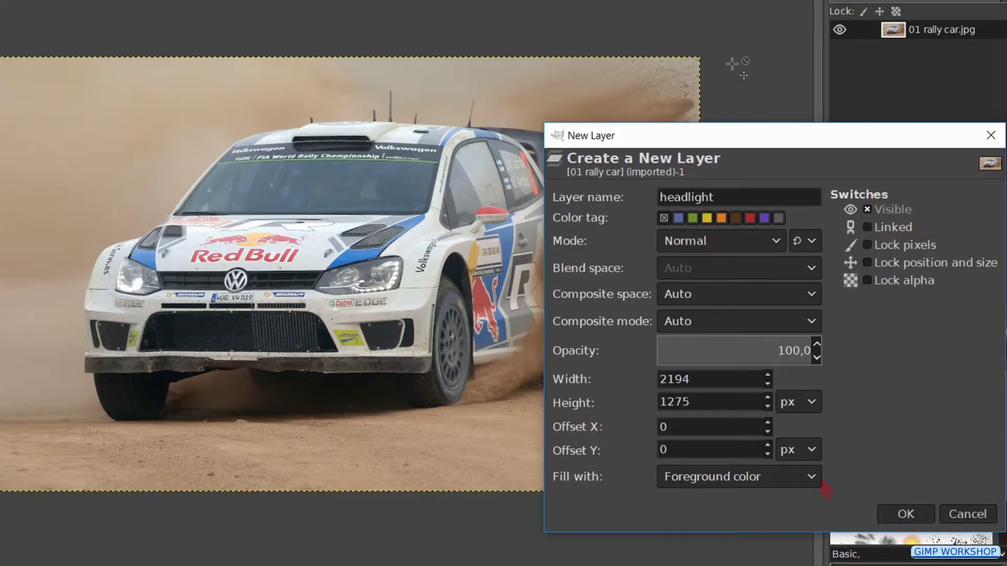
{"action": "left_click", "coordinate": [805, 483]}
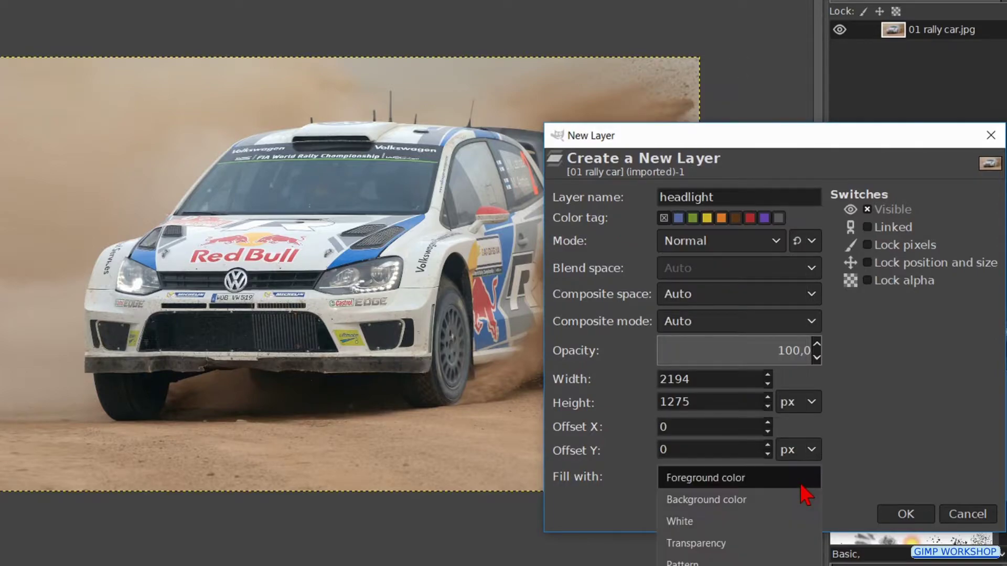
{"action": "left_click", "coordinate": [768, 551]}
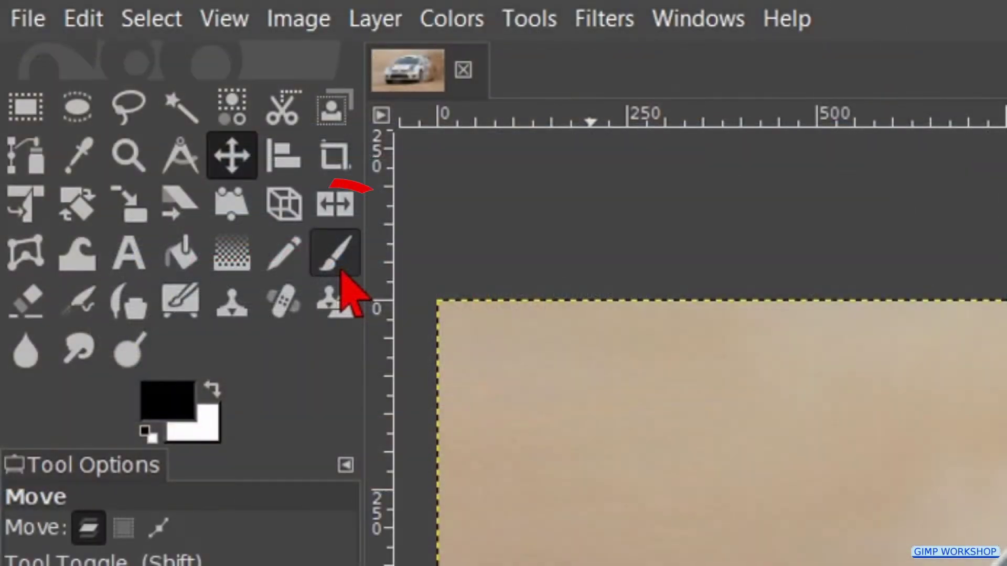
Paint a bright white spot on the headlight lens with a size-40 Hardness 075 brush
{"action": "left_click", "coordinate": [338, 262]}
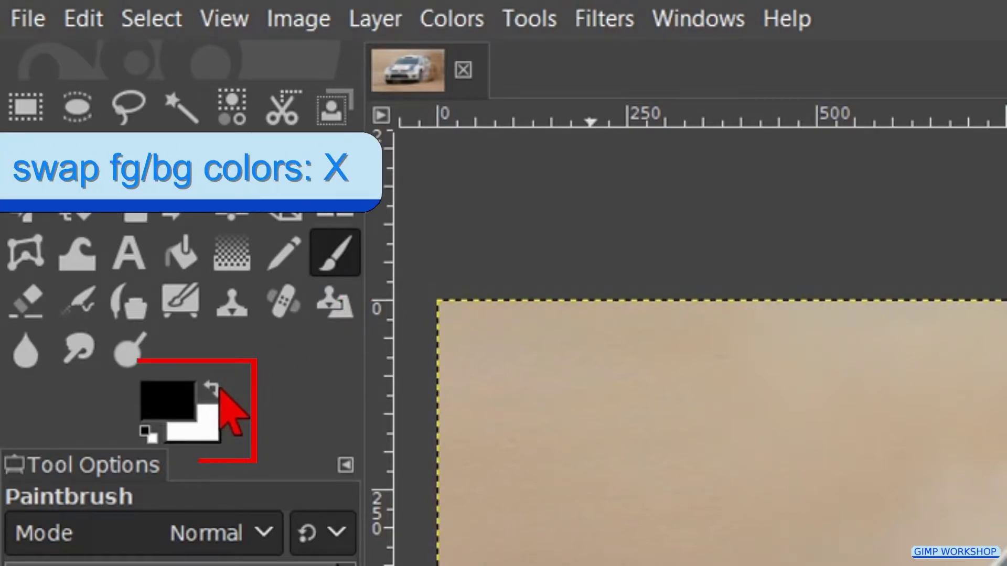
{"action": "key", "text": "x"}
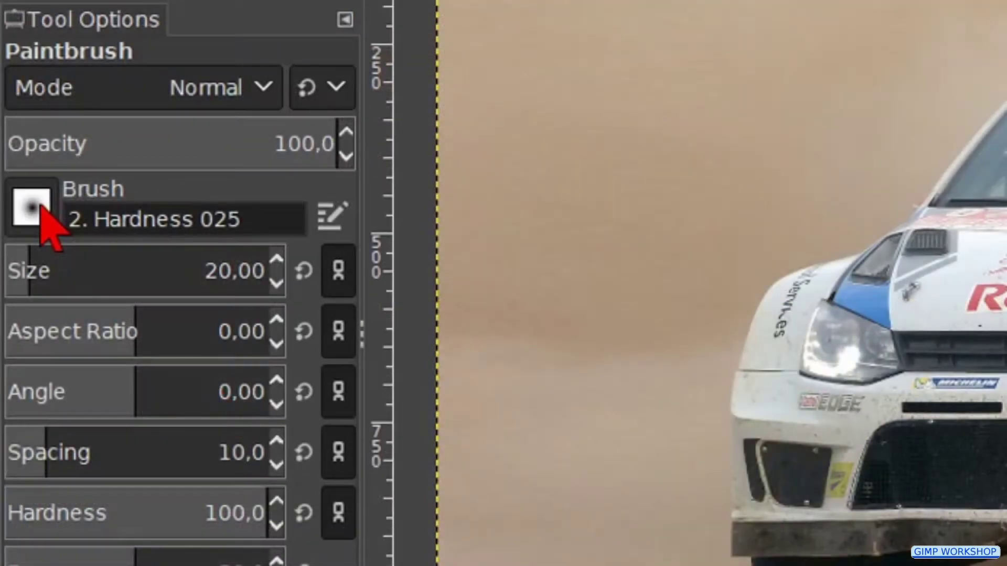
{"action": "left_click", "coordinate": [40, 207]}
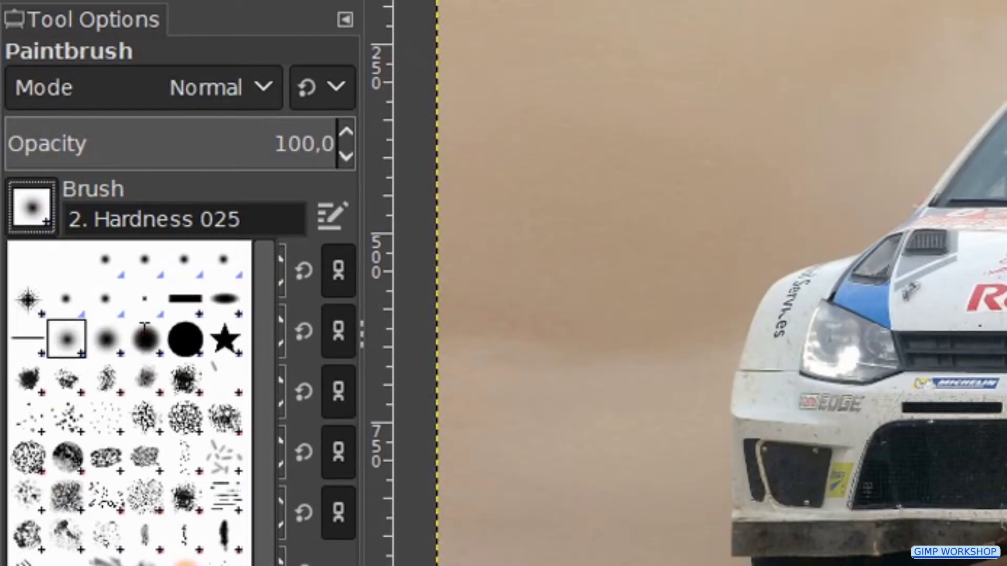
{"action": "left_click", "coordinate": [145, 340]}
{"action": "left_click", "coordinate": [276, 283]}
{"action": "left_click", "coordinate": [276, 283]}
{"action": "double_click", "coordinate": [276, 283]}
{"action": "double_click", "coordinate": [277, 283]}
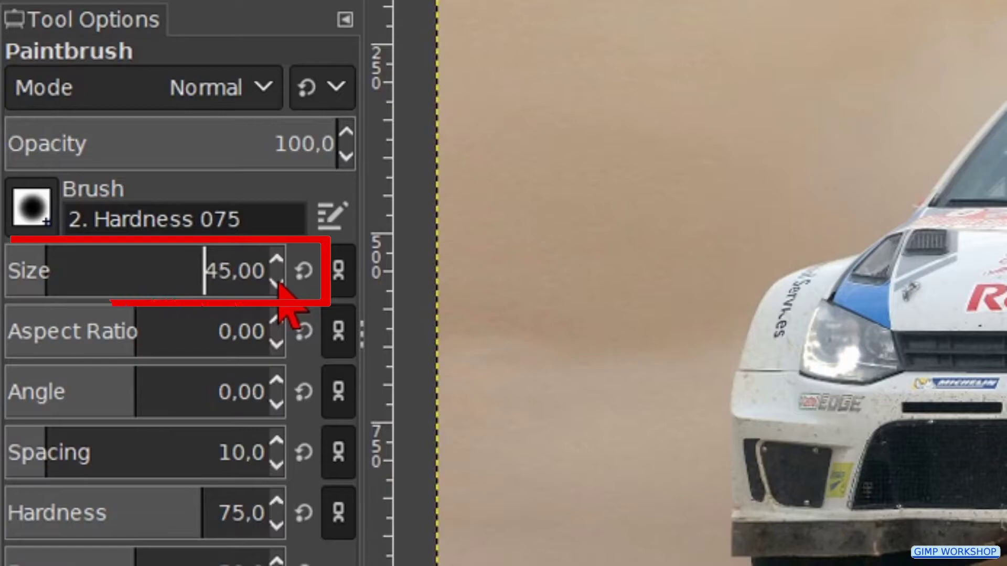
{"action": "double_click", "coordinate": [277, 283]}
{"action": "left_click", "coordinate": [276, 283]}
{"action": "double_click", "coordinate": [276, 283]}
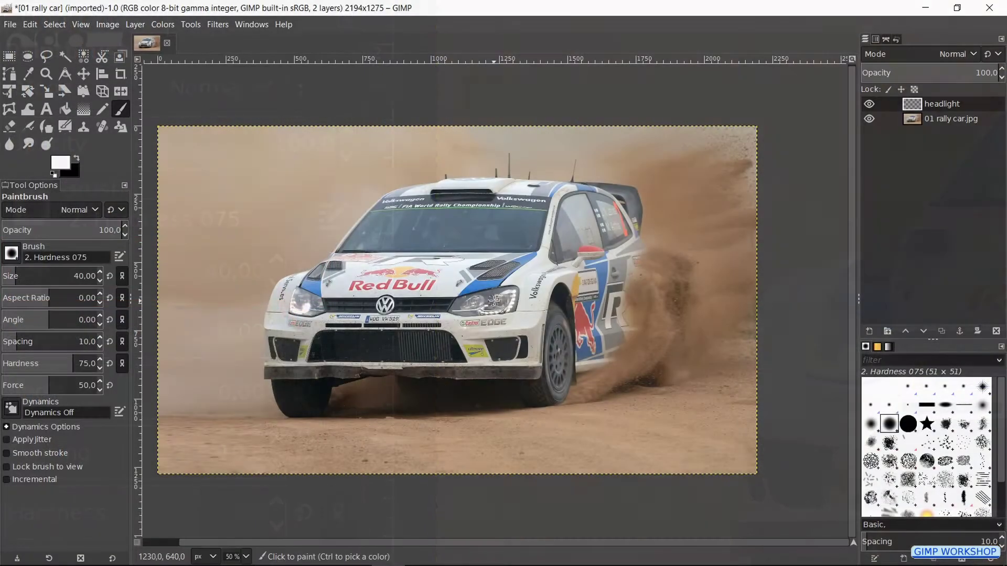
{"action": "scroll", "coordinate": [486, 299], "scroll_direction": "up", "scroll_amount": 4}
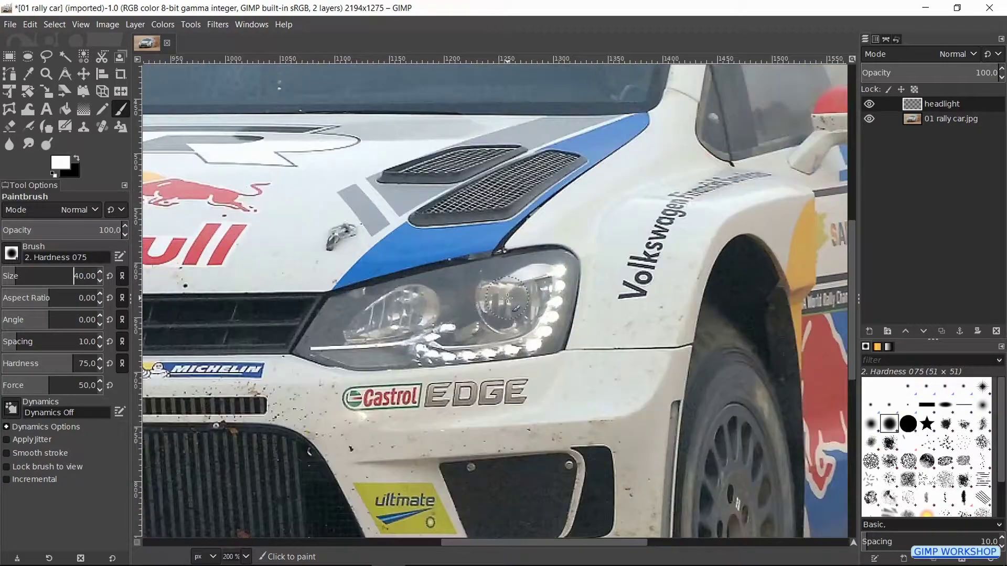
{"action": "scroll", "coordinate": [507, 298], "scroll_direction": "up", "scroll_amount": 2}
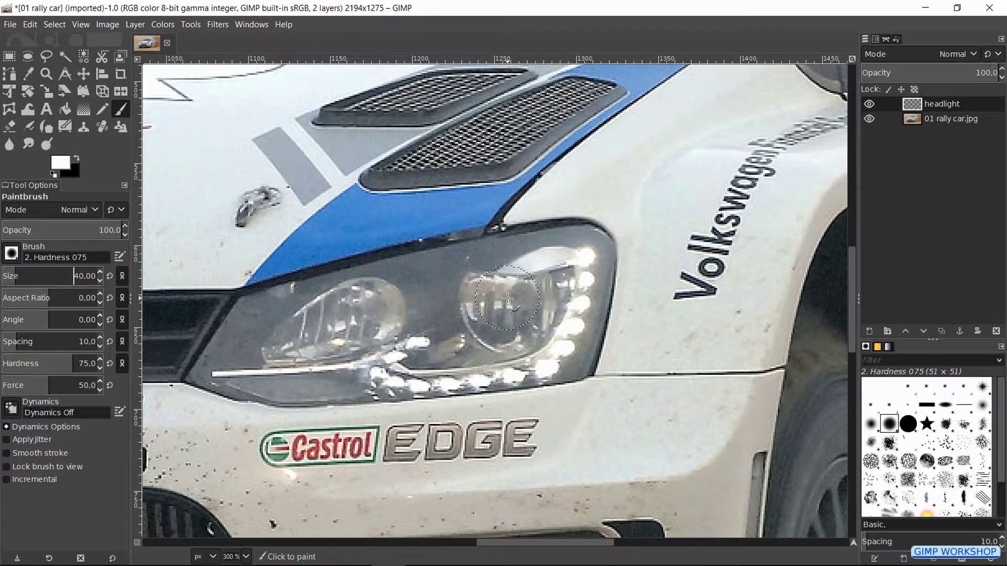
{"action": "mouse_move", "coordinate": [507, 299]}
{"action": "left_mouse_down"}
{"action": "mouse_move", "coordinate": [519, 283]}
{"action": "mouse_move", "coordinate": [491, 292]}
{"action": "mouse_move", "coordinate": [497, 310]}
{"action": "mouse_move", "coordinate": [543, 286]}
{"action": "mouse_move", "coordinate": [511, 312]}
{"action": "mouse_move", "coordinate": [501, 297]}
{"action": "left_mouse_up"}
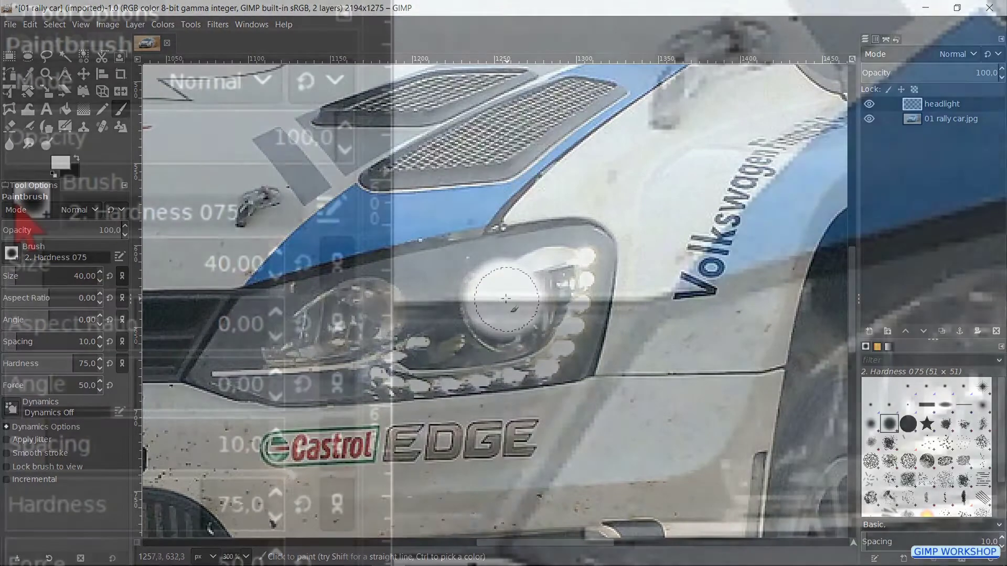
Add a large soft white haze around the headlight using a size-397 Hardness 025 brush
{"action": "left_click", "coordinate": [7, 255]}
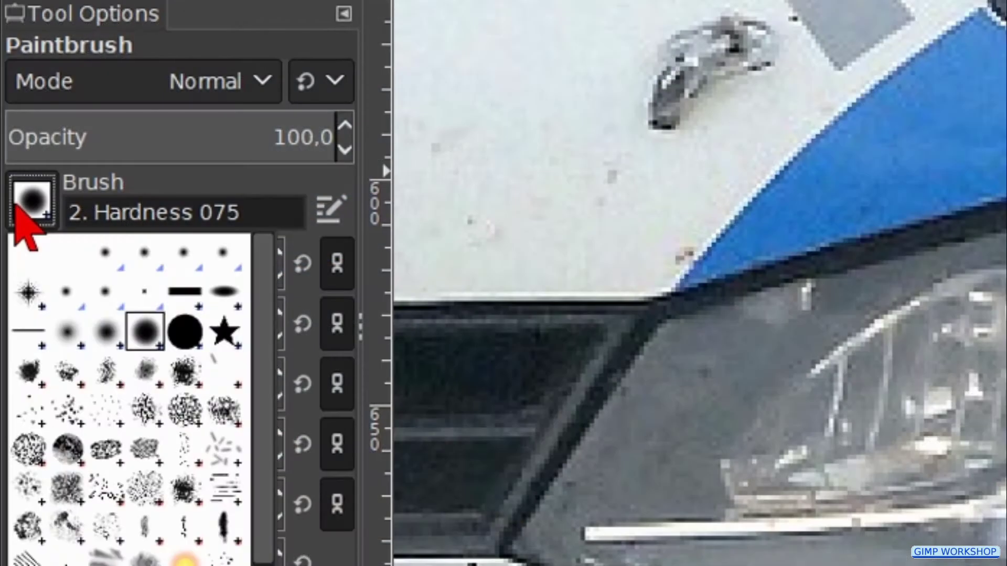
{"action": "left_click", "coordinate": [67, 331]}
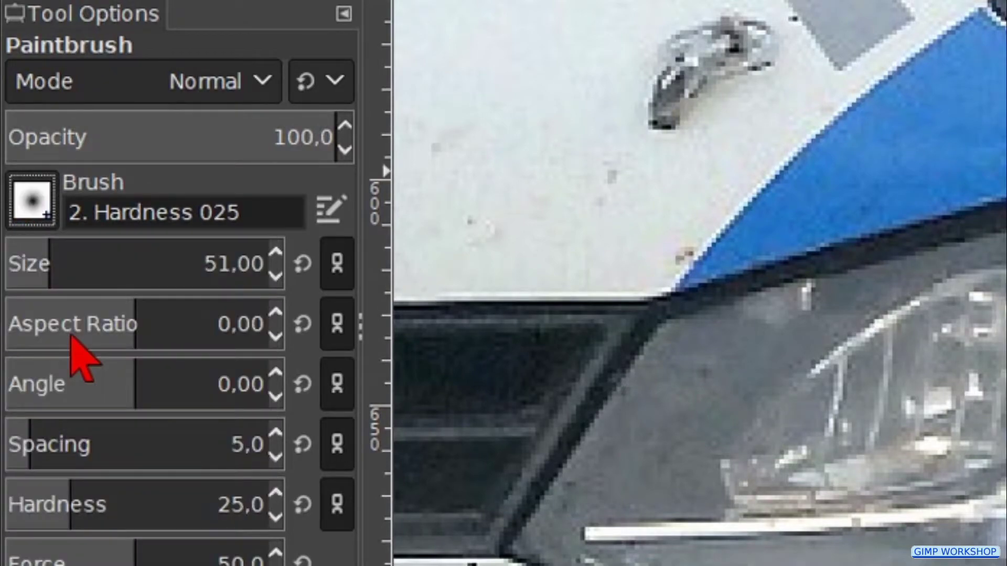
{"action": "left_click", "coordinate": [105, 251]}
{"action": "left_click_drag", "start_coordinate": [104, 251], "coordinate": [157, 251]}
{"action": "left_click", "coordinate": [1006, 320]}
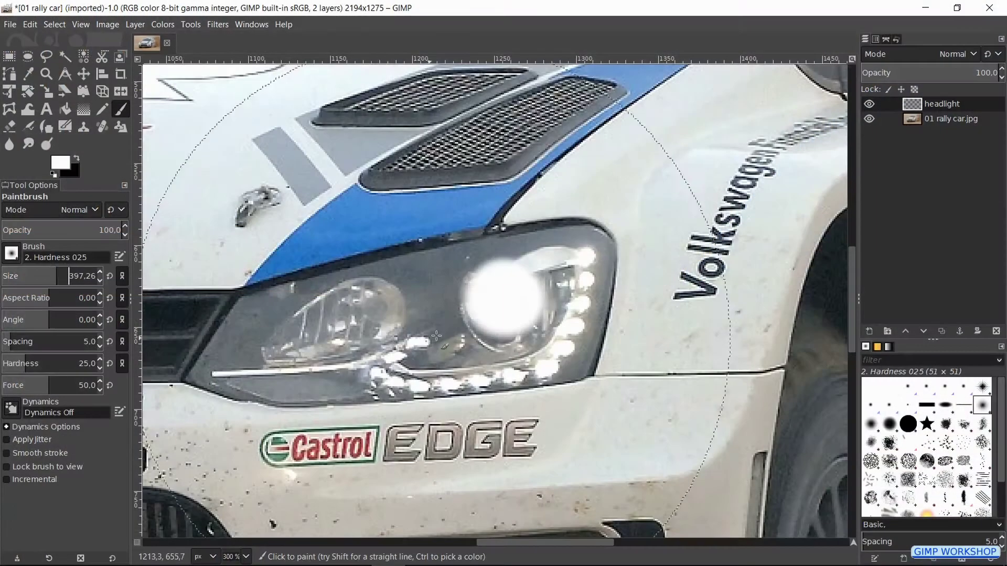
{"action": "left_click", "coordinate": [502, 296]}
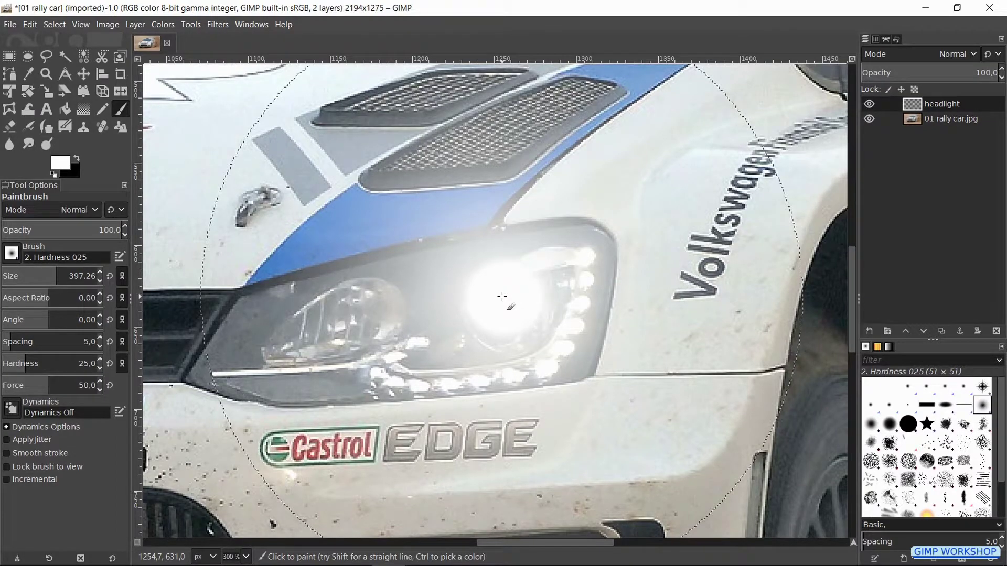
{"action": "scroll", "coordinate": [502, 296], "scroll_direction": "down", "scroll_amount": 4}
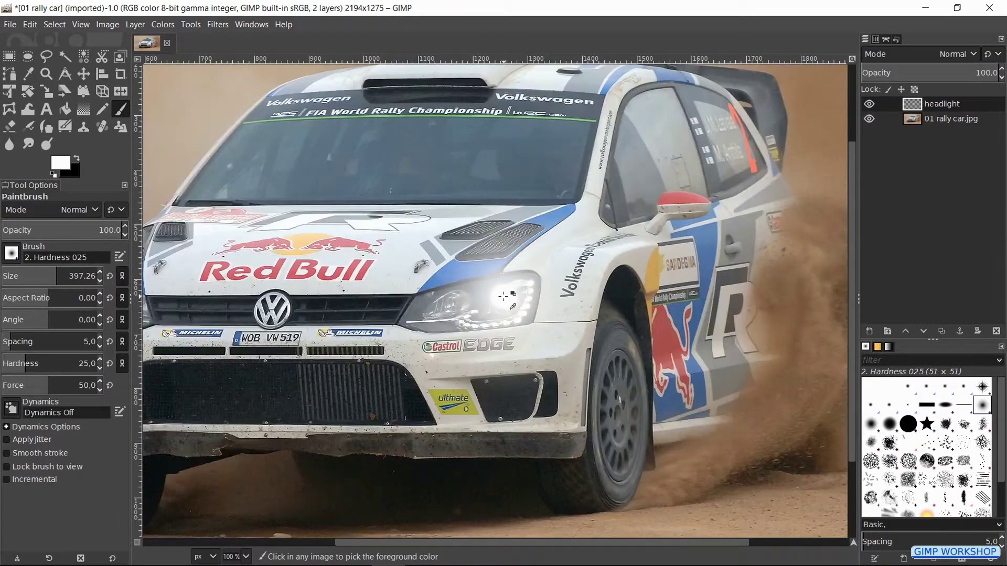
{"action": "scroll", "coordinate": [502, 296], "scroll_direction": "down", "scroll_amount": 2}
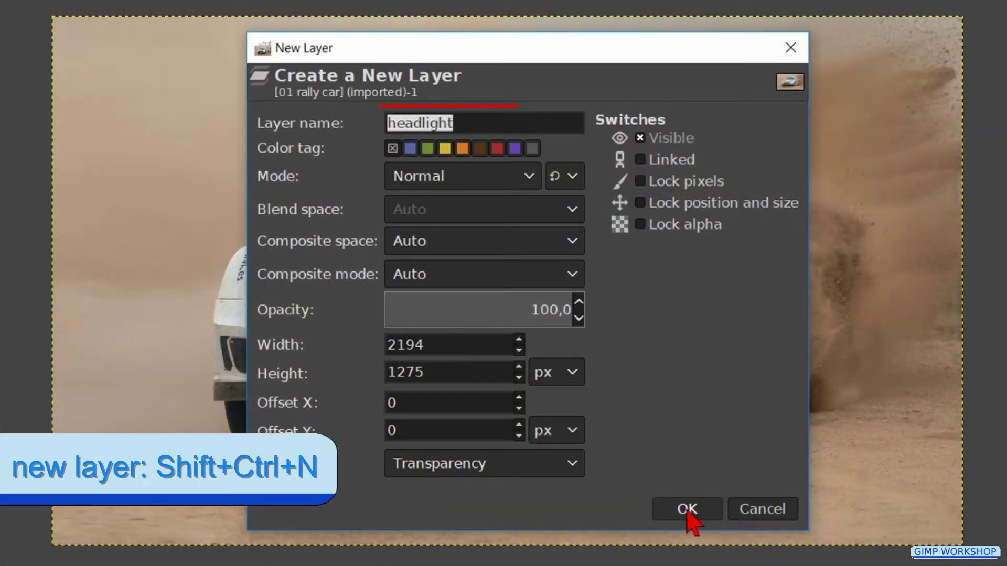
Name the new layer 'lightbeam' and start a Free Select wedge from the headlight past the bottom edge
{"action": "type", "text": "lightb"}
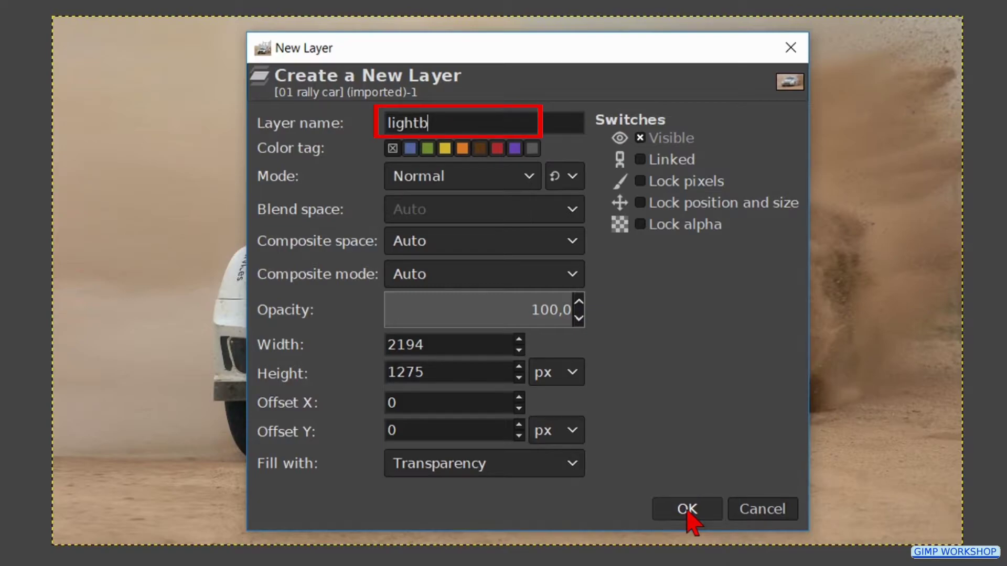
{"action": "type", "text": "eam"}
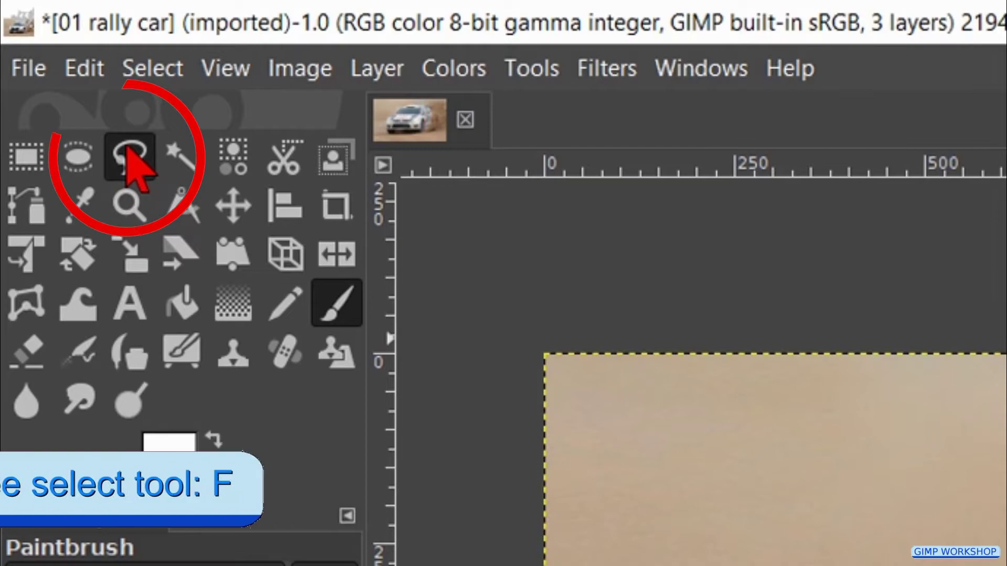
{"action": "left_click", "coordinate": [128, 152]}
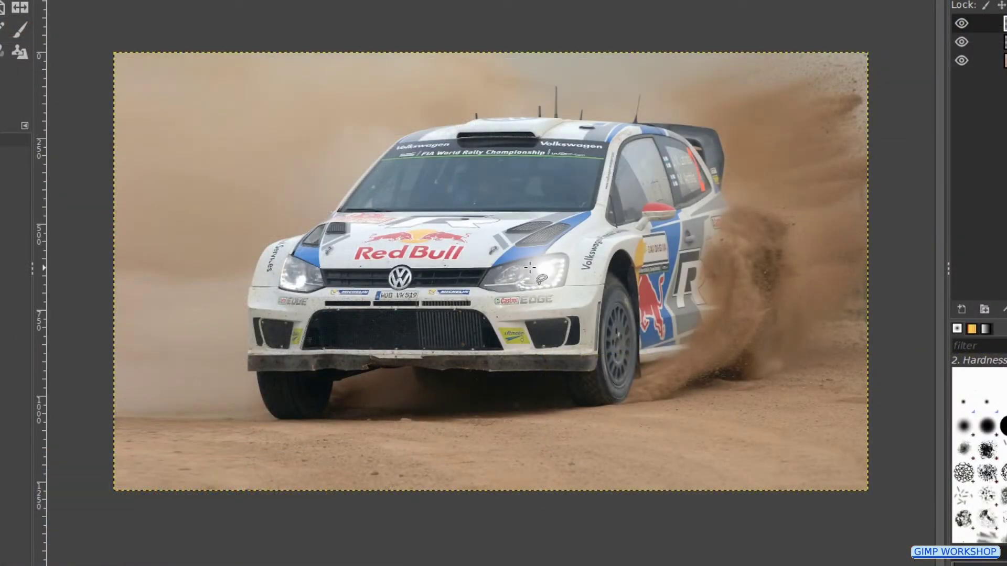
{"action": "left_click", "coordinate": [530, 268]}
{"action": "left_click", "coordinate": [224, 509]}
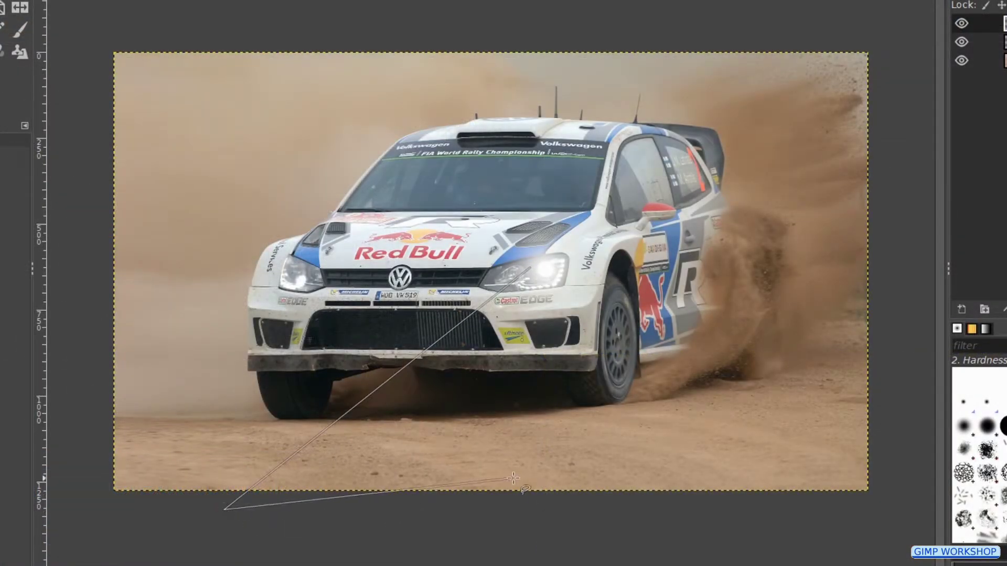
{"action": "left_click", "coordinate": [547, 505]}
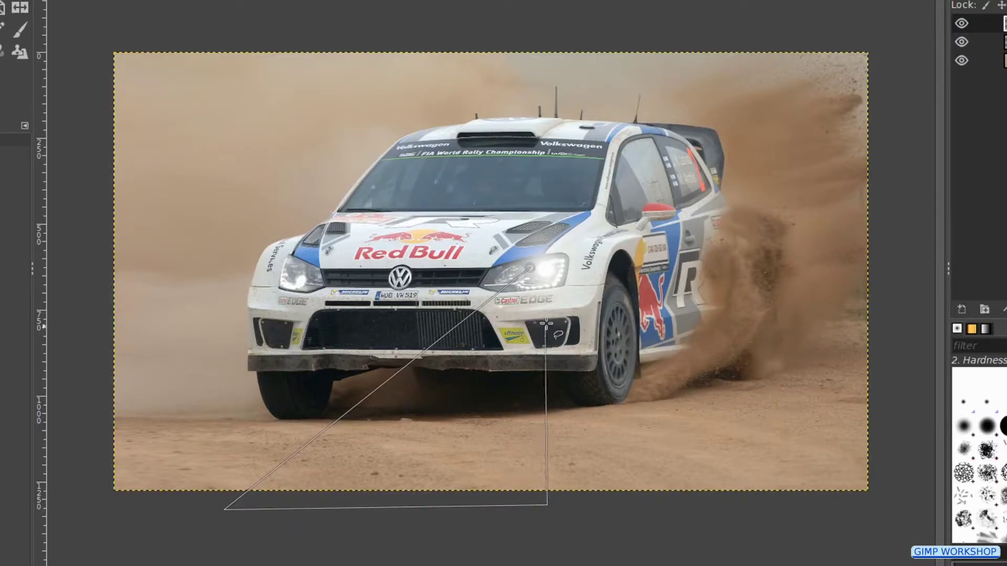
Trace the beam outline around the headlight's top and close the wedge selection
{"action": "scroll", "coordinate": [556, 273], "scroll_direction": "up", "scroll_amount": 1}
{"action": "scroll", "coordinate": [559, 272], "scroll_direction": "up", "scroll_amount": 1}
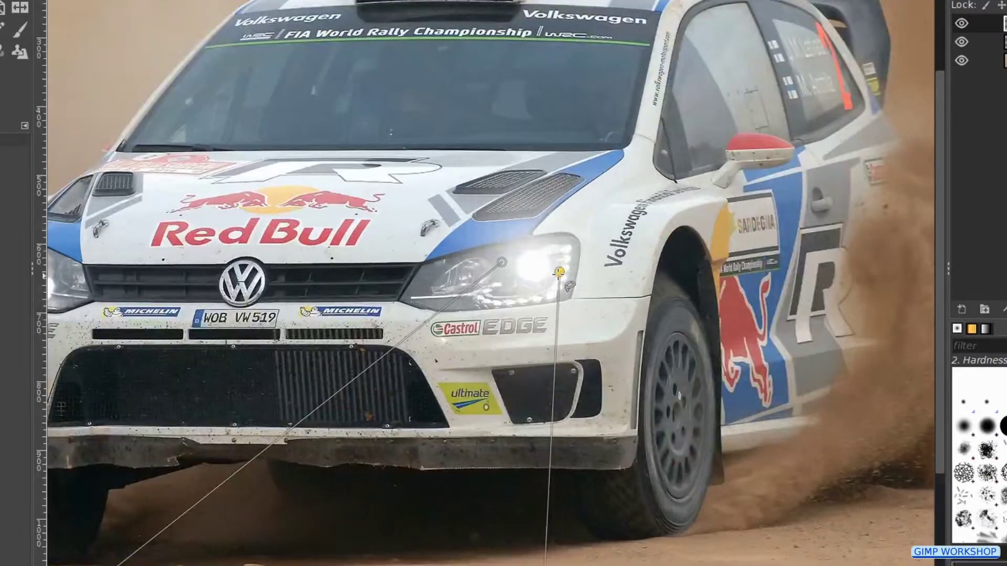
{"action": "scroll", "coordinate": [559, 272], "scroll_direction": "up", "scroll_amount": 2}
{"action": "left_click", "coordinate": [560, 270]}
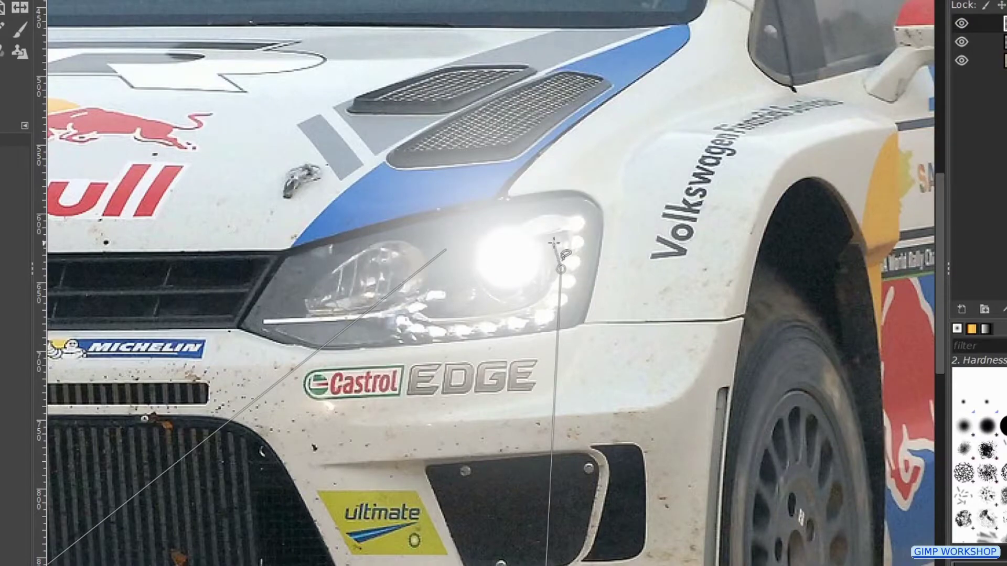
{"action": "left_click", "coordinate": [556, 241]}
{"action": "left_click", "coordinate": [540, 224]}
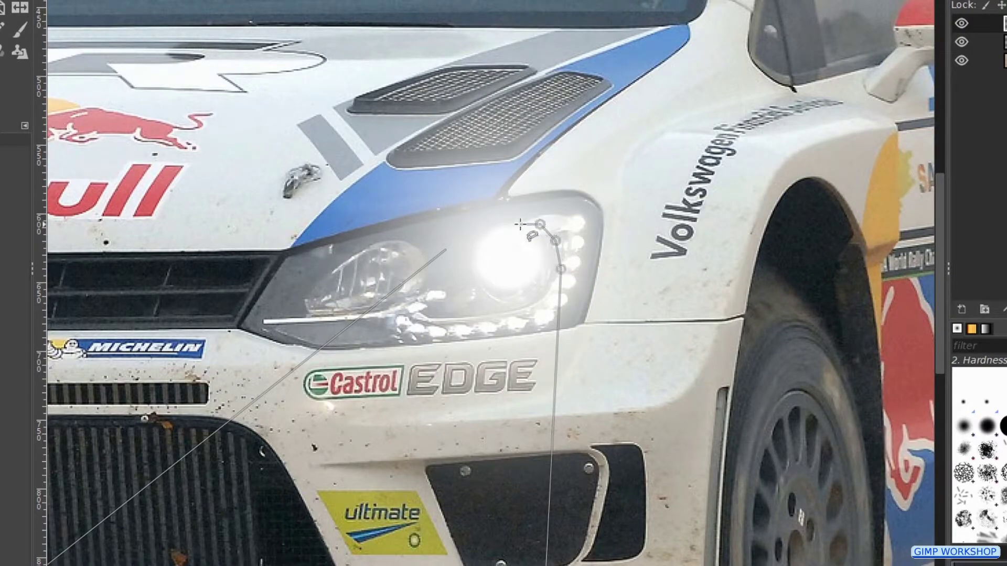
{"action": "left_click", "coordinate": [473, 225]}
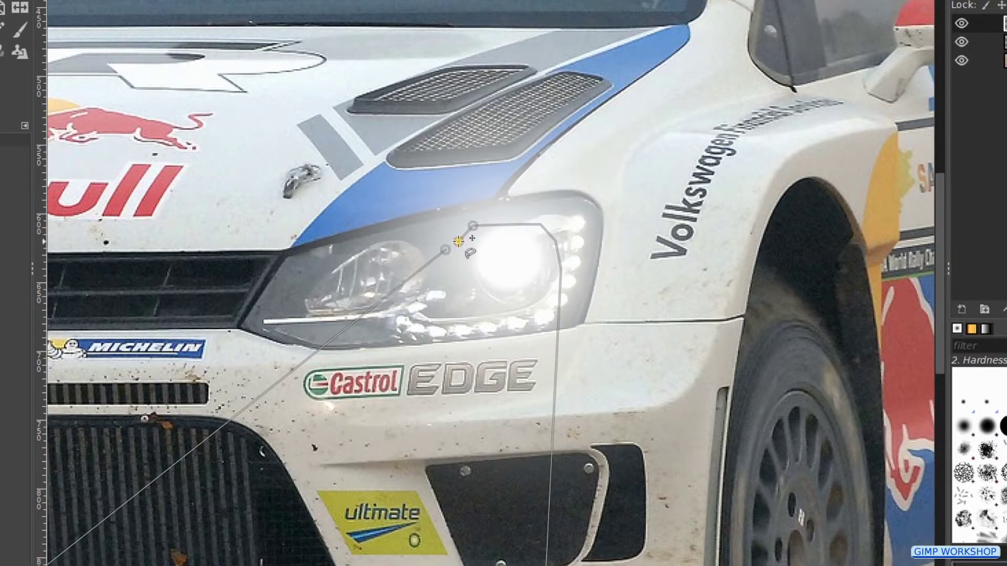
{"action": "left_click", "coordinate": [458, 241]}
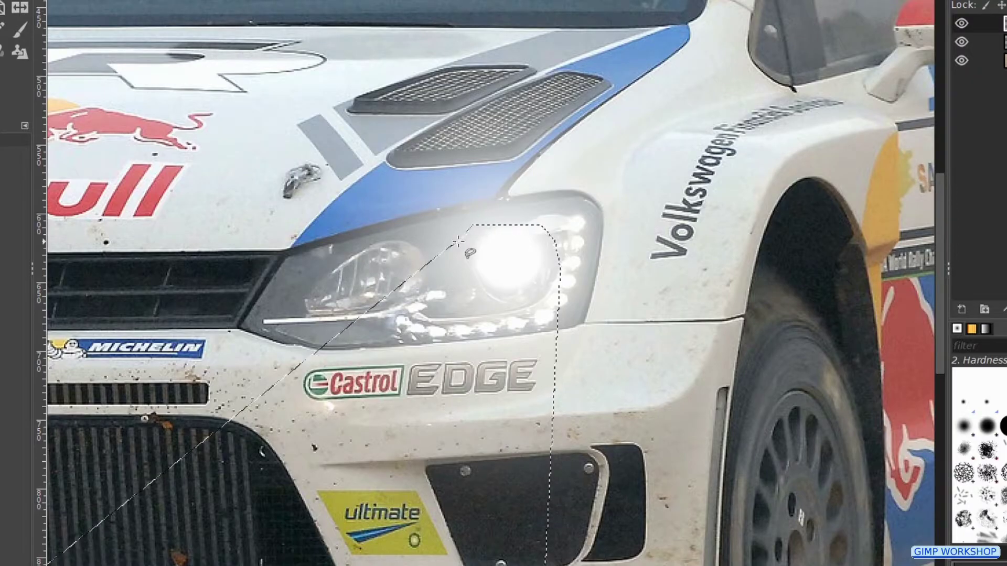
{"action": "scroll", "coordinate": [458, 241], "scroll_direction": "down", "scroll_amount": 4}
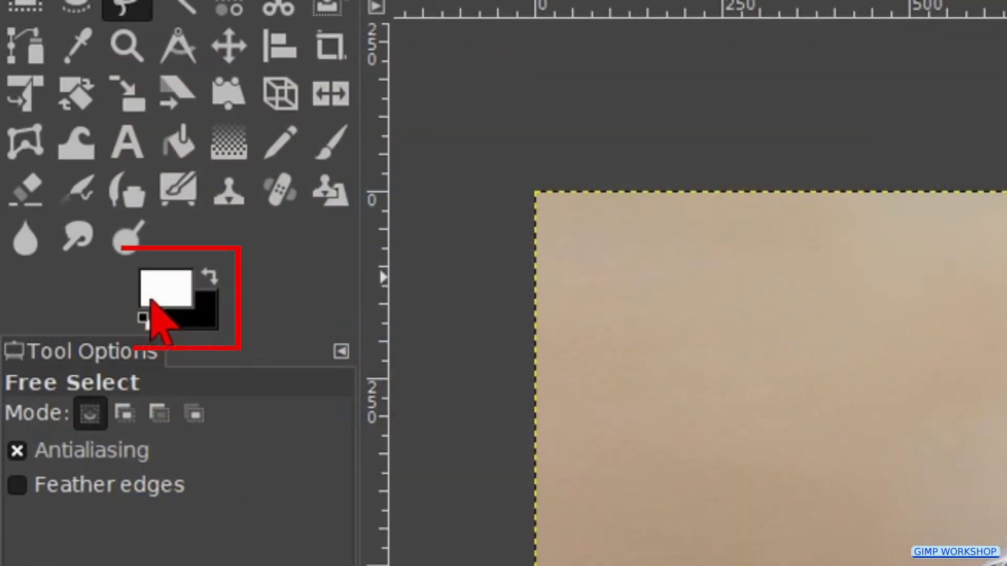
Set the foreground colour to the hex value fff2e5
{"action": "left_click", "coordinate": [152, 302]}
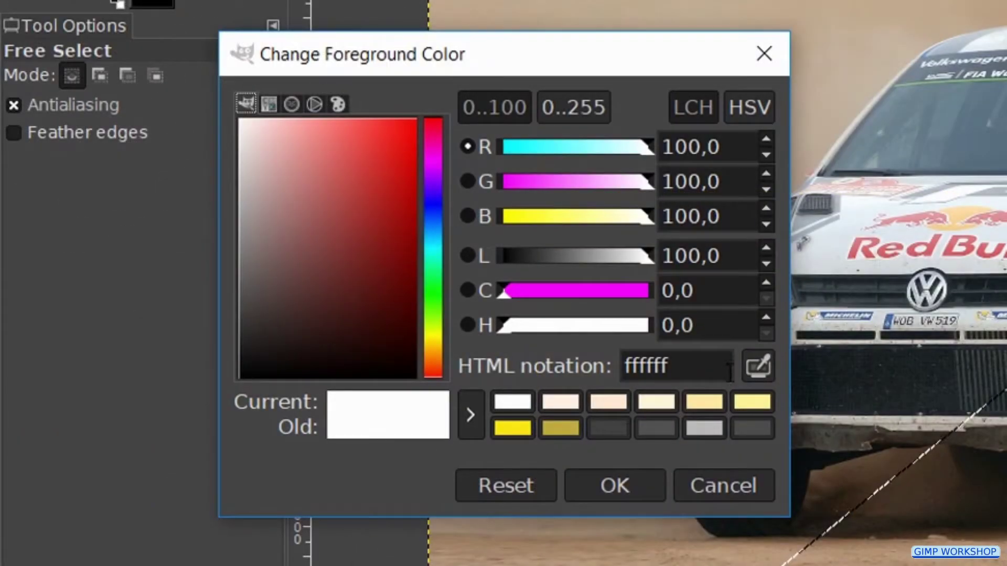
{"action": "left_click", "coordinate": [722, 367]}
{"action": "double_click", "coordinate": [722, 366]}
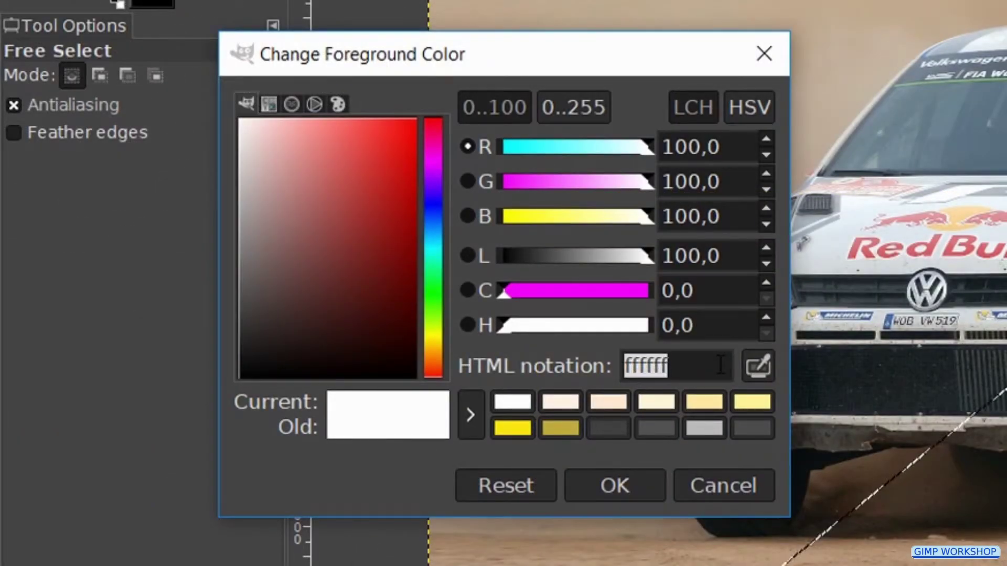
{"action": "type", "text": "ff"}
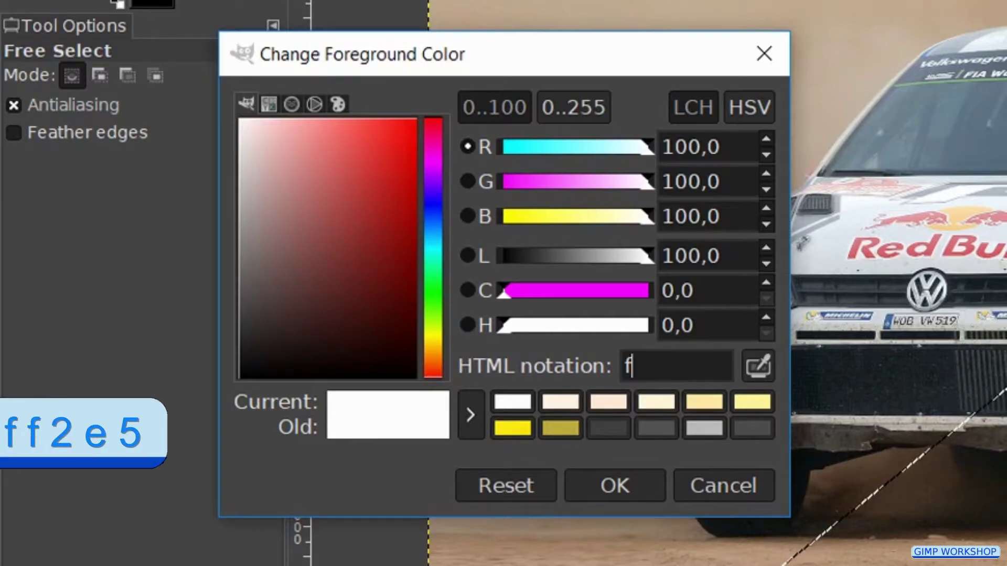
{"action": "key", "text": "Escape"}
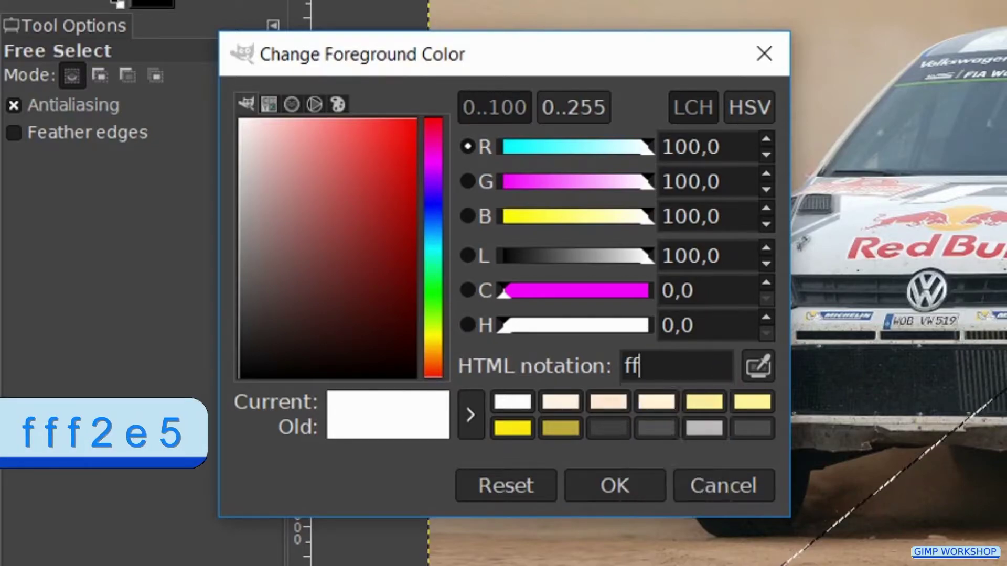
{"action": "type", "text": "f"}
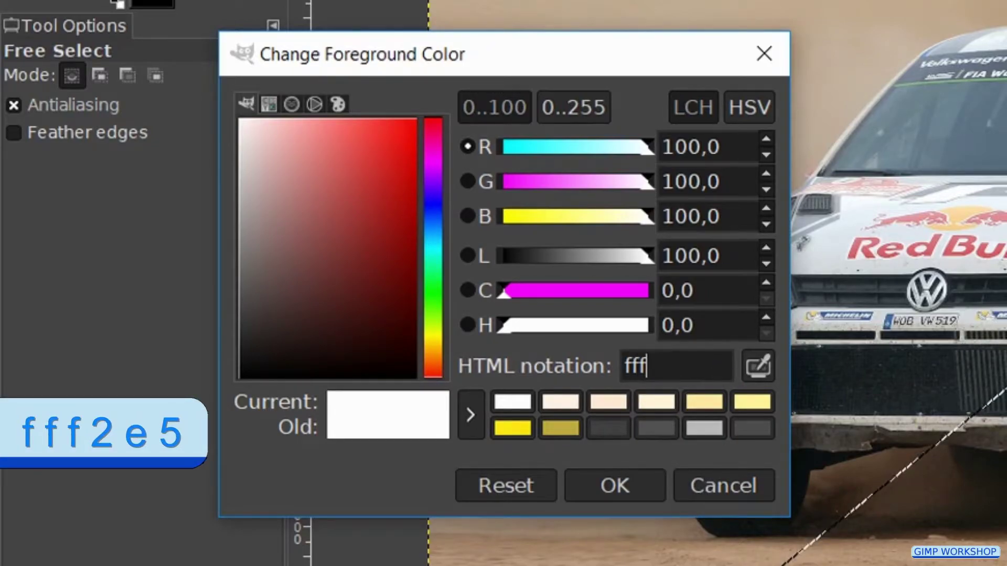
{"action": "type", "text": "2e"}
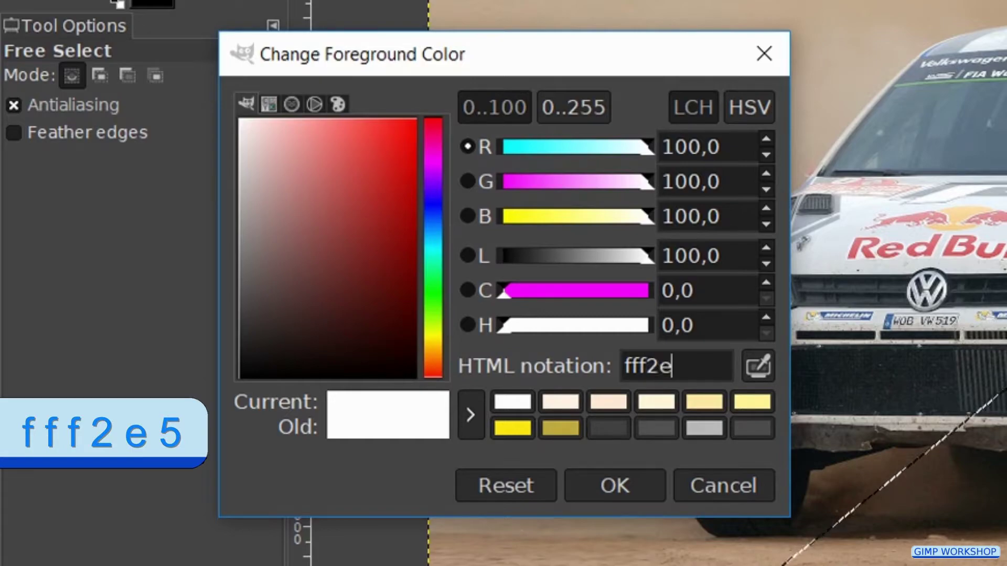
{"action": "type", "text": "5"}
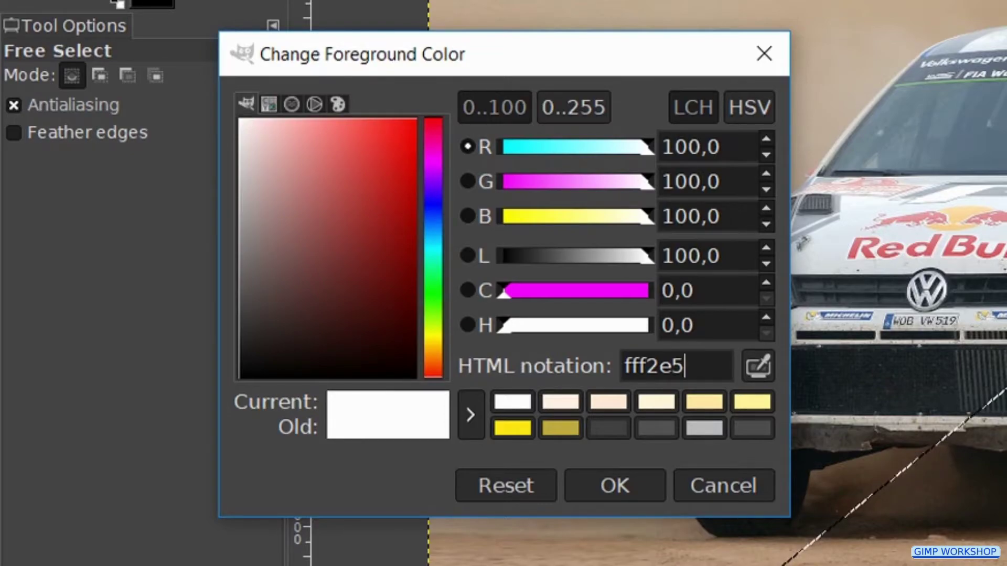
{"action": "key", "text": "Return"}
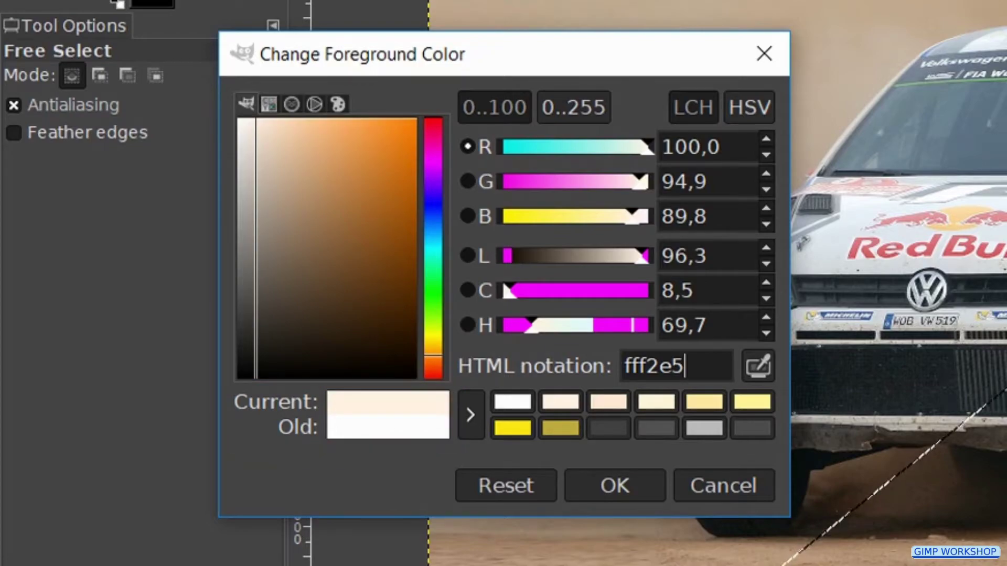
{"action": "left_click", "coordinate": [652, 481]}
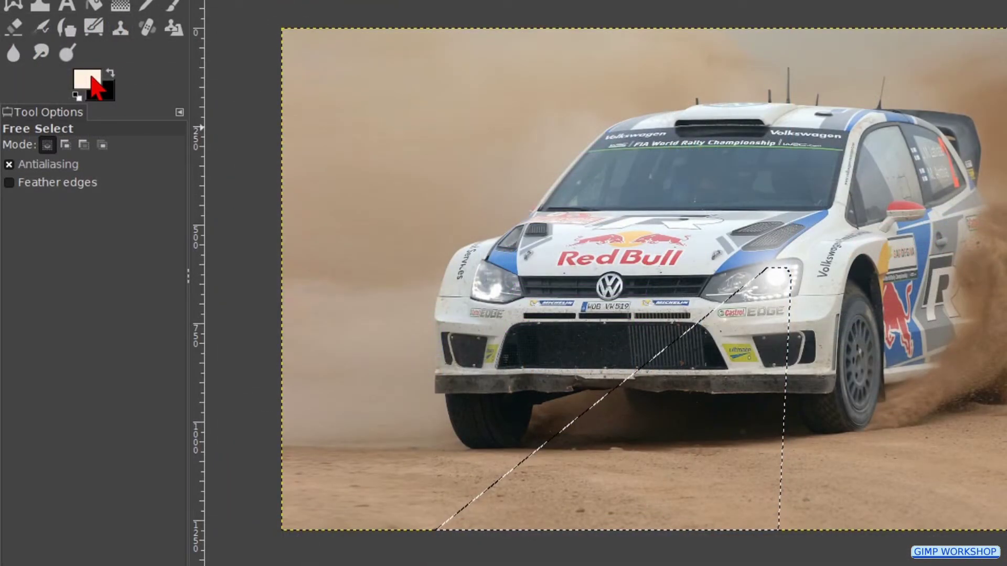
Fill the beam wedge with the fff2e5 foreground colour and remove the selection
{"action": "left_click_drag", "start_coordinate": [97, 88], "coordinate": [718, 351]}
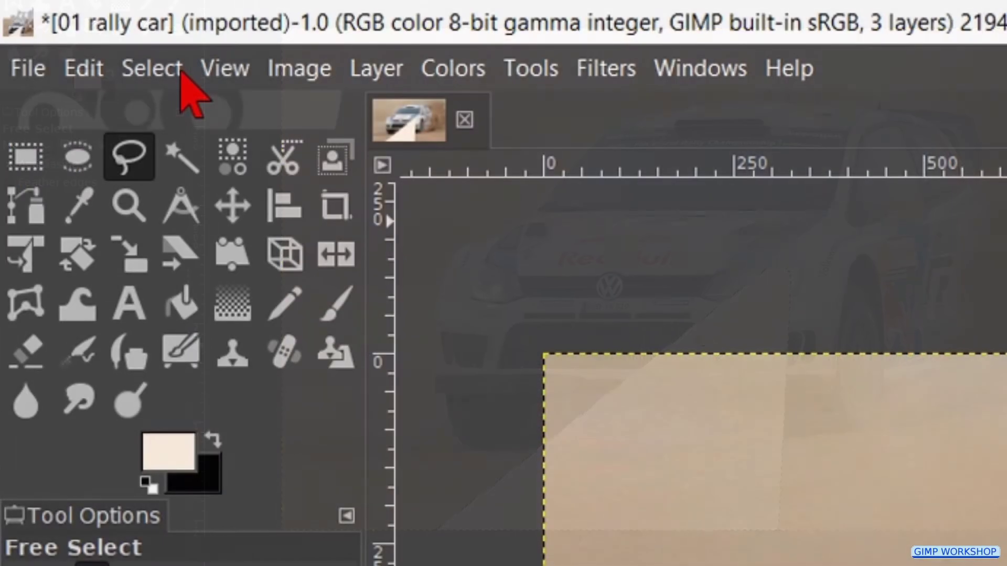
{"action": "left_click", "coordinate": [180, 73]}
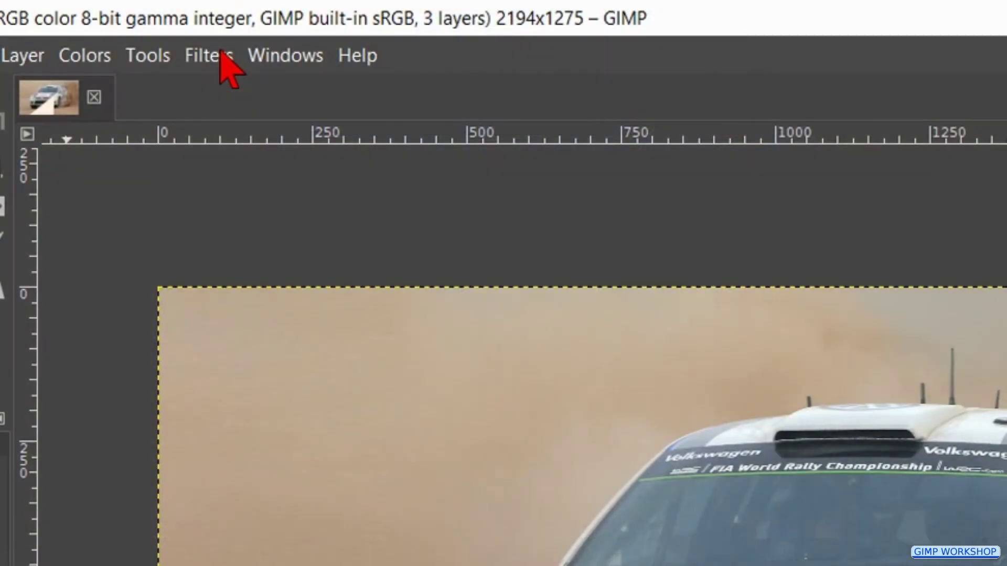
Apply a Gaussian blur of 39.06 px to the light beam
{"action": "left_click", "coordinate": [221, 51]}
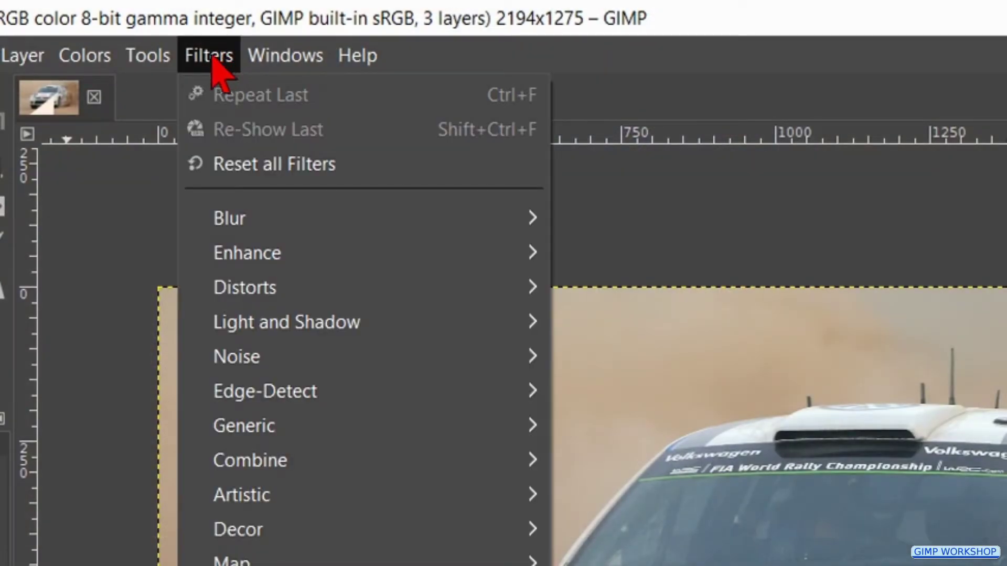
{"action": "mouse_move", "coordinate": [349, 214]}
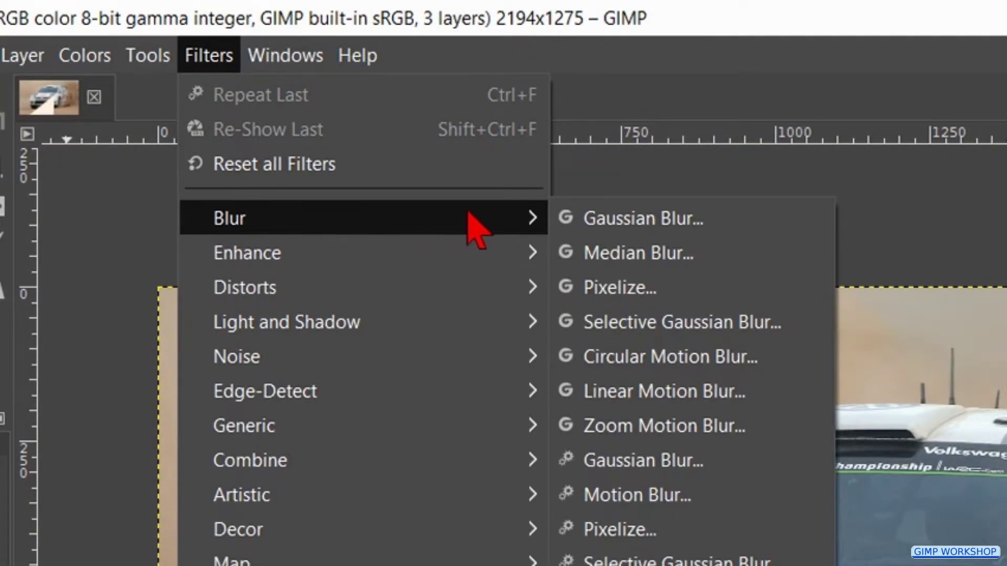
{"action": "left_click", "coordinate": [608, 219]}
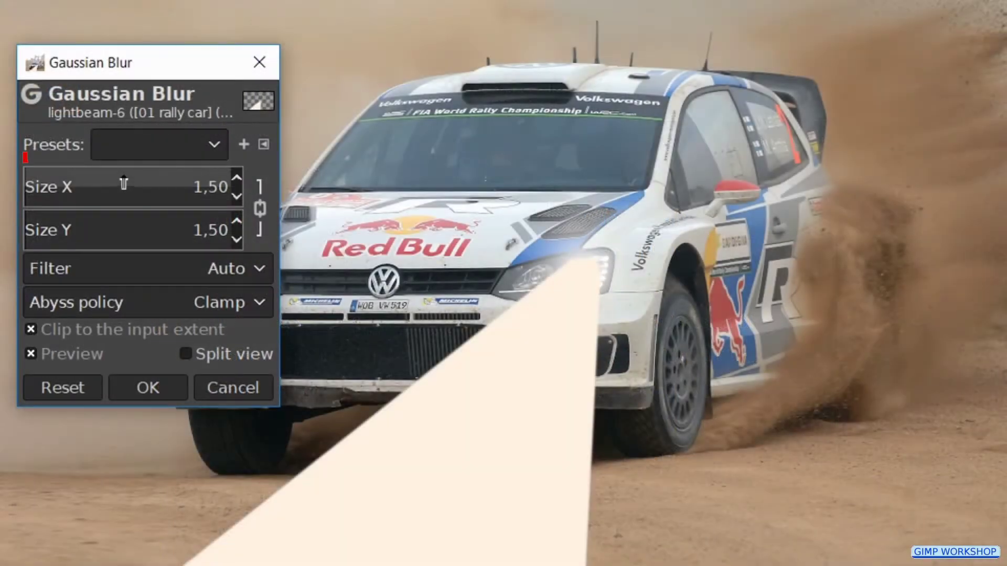
{"action": "left_click", "coordinate": [125, 177]}
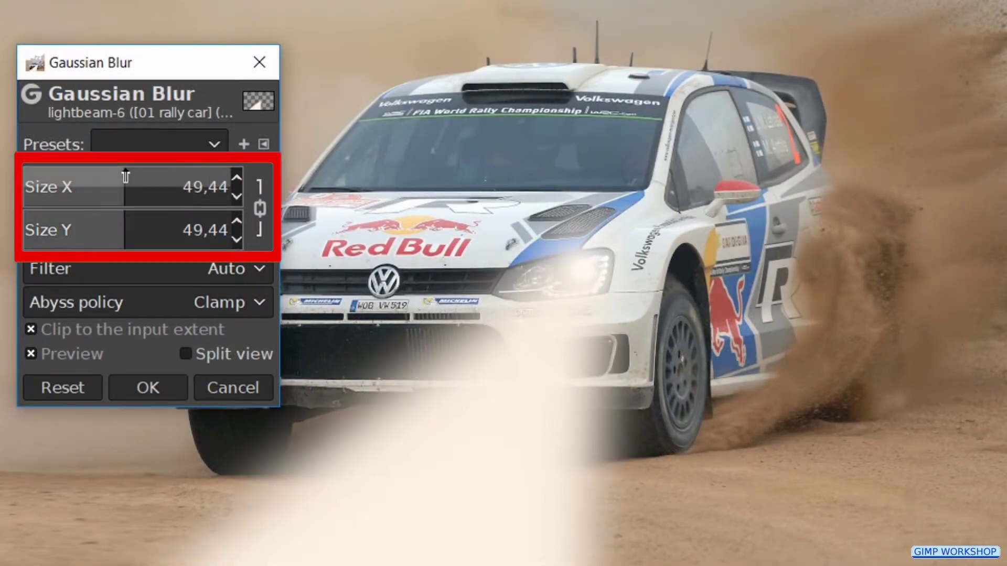
{"action": "left_click_drag", "start_coordinate": [125, 177], "coordinate": [104, 177]}
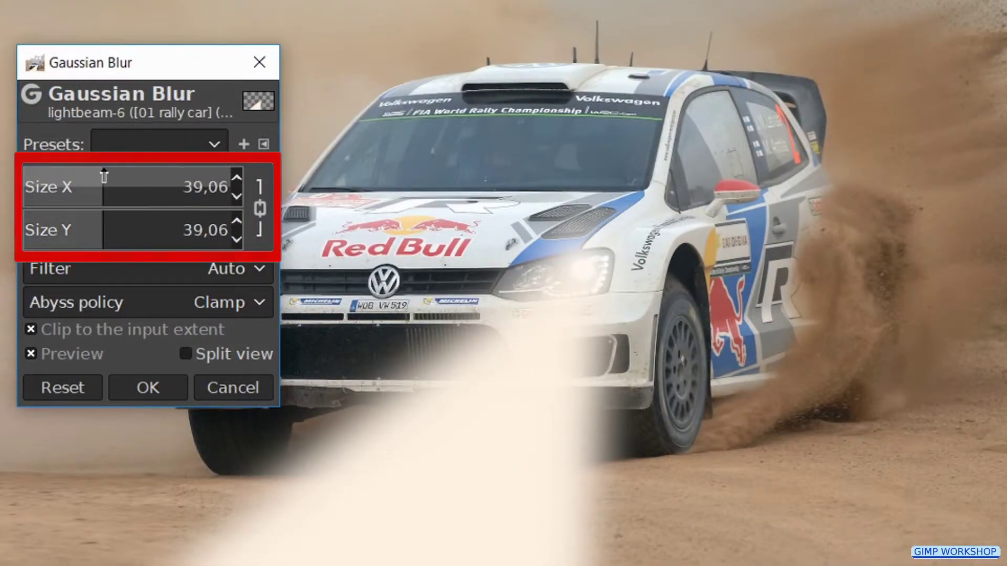
{"action": "left_click", "coordinate": [156, 395]}
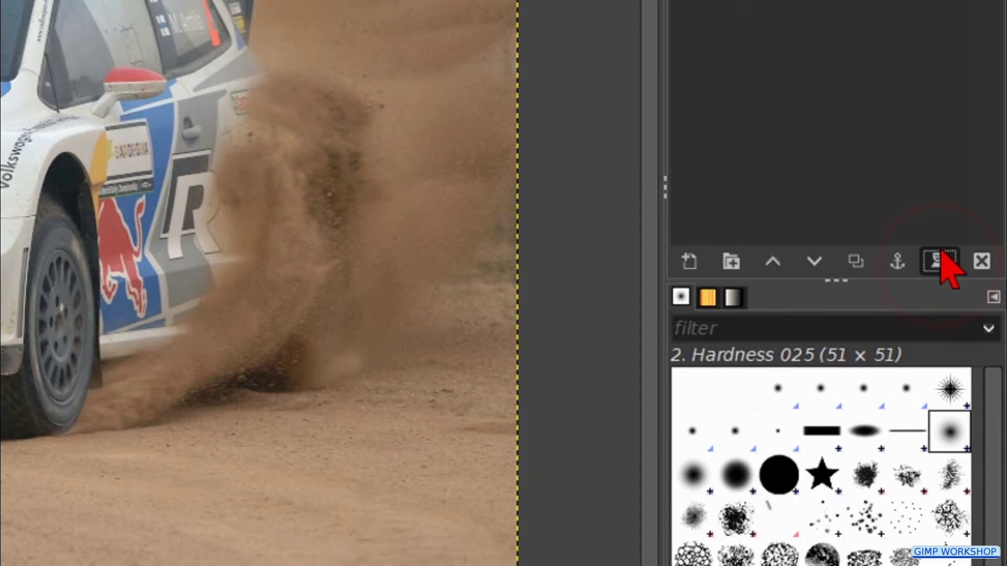
Add a White (full opacity) layer mask to the lightbeam layer
{"action": "left_click", "coordinate": [941, 252]}
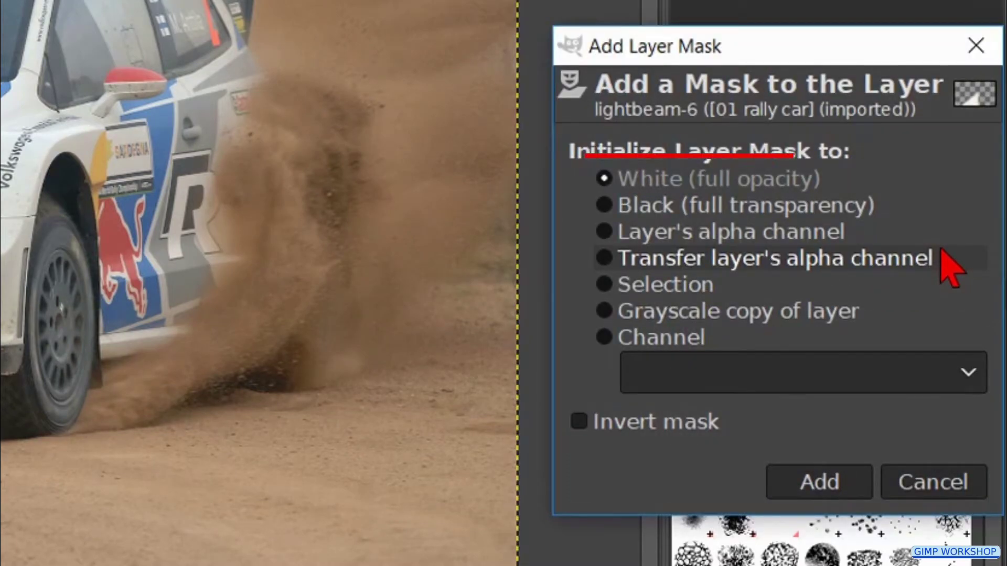
{"action": "left_click", "coordinate": [847, 487]}
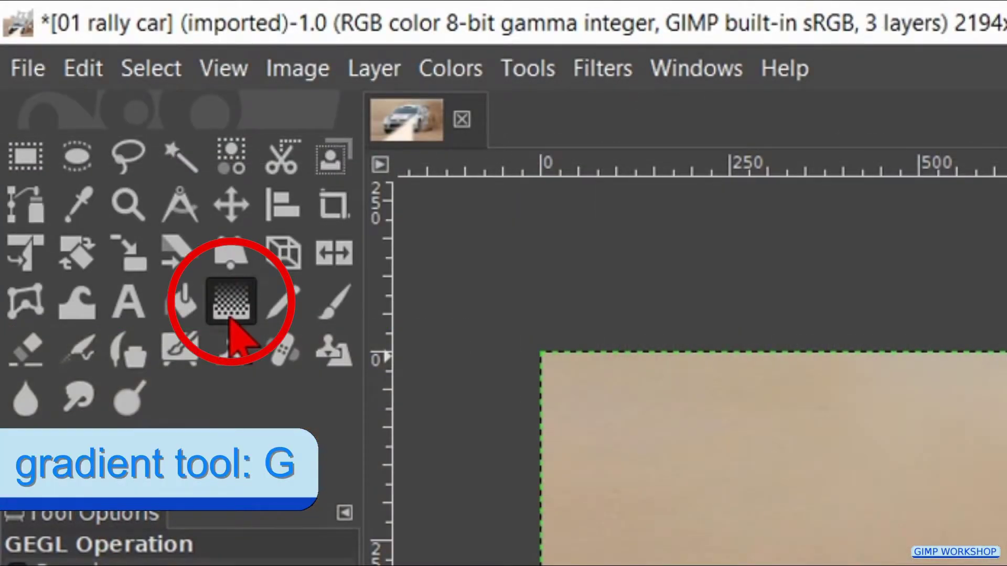
Draw a reversed 52.3% opacity gradient on the lightbeam mask from the right headlight downward, midpoint 34.08
{"action": "left_click", "coordinate": [231, 316]}
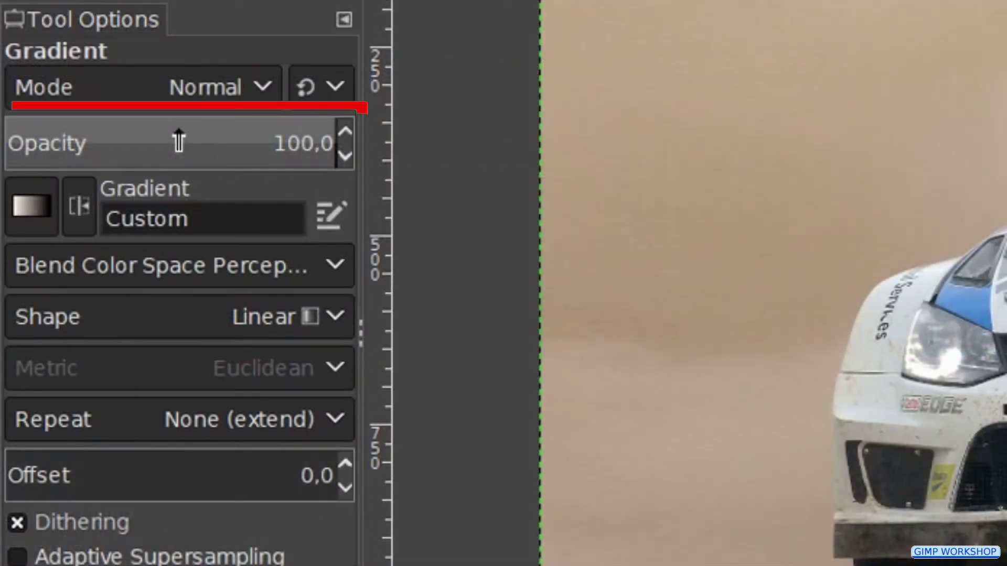
{"action": "left_click", "coordinate": [179, 138]}
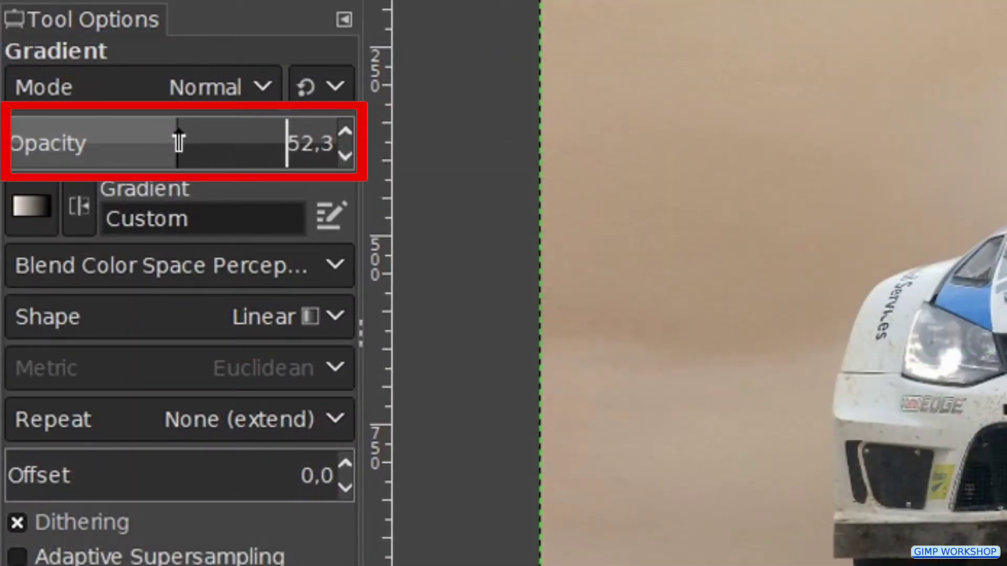
{"action": "left_click", "coordinate": [80, 206]}
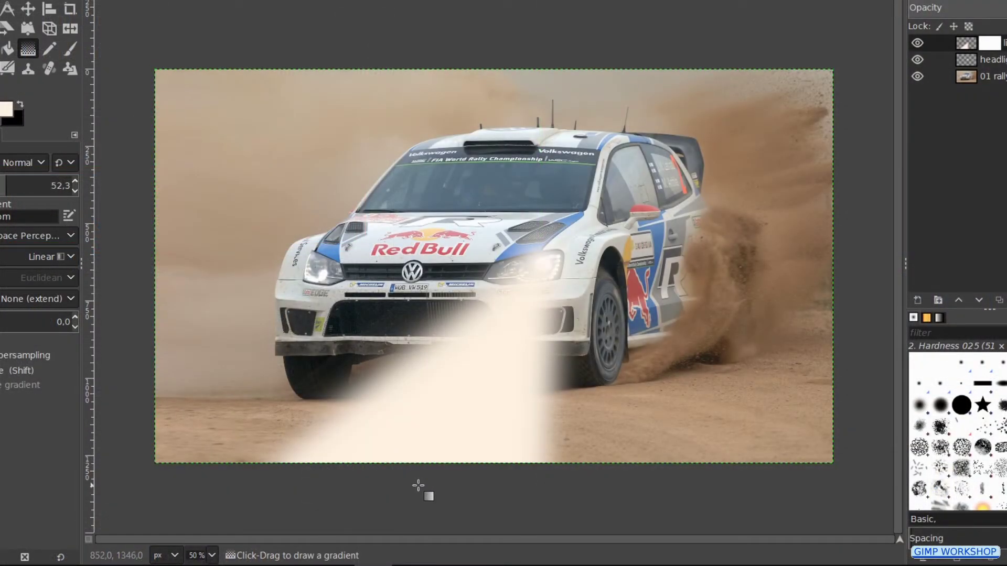
{"action": "left_click", "coordinate": [418, 485]}
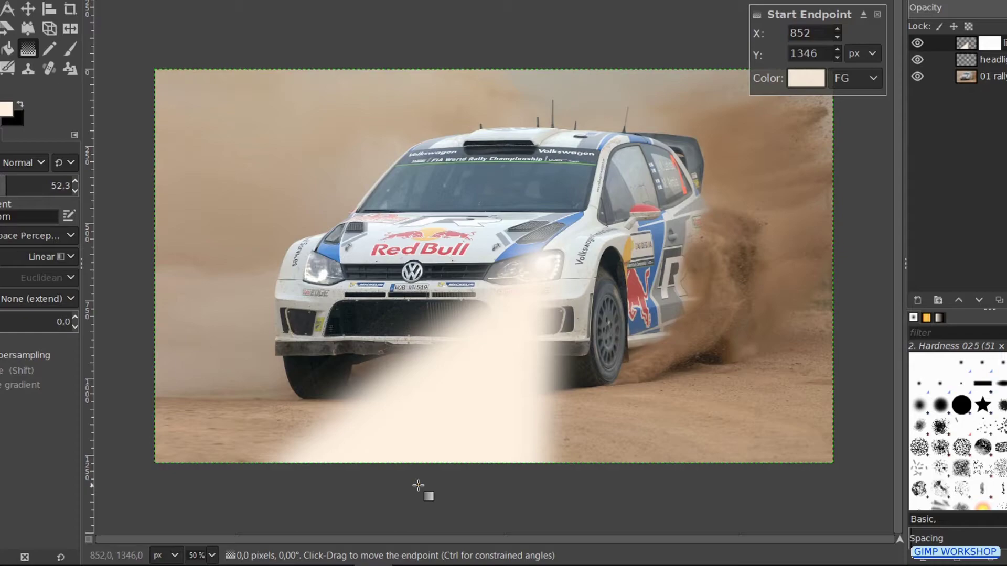
{"action": "mouse_move", "coordinate": [418, 485]}
{"action": "left_mouse_down"}
{"action": "mouse_move", "coordinate": [445, 411]}
{"action": "mouse_move", "coordinate": [519, 310]}
{"action": "left_mouse_up"}
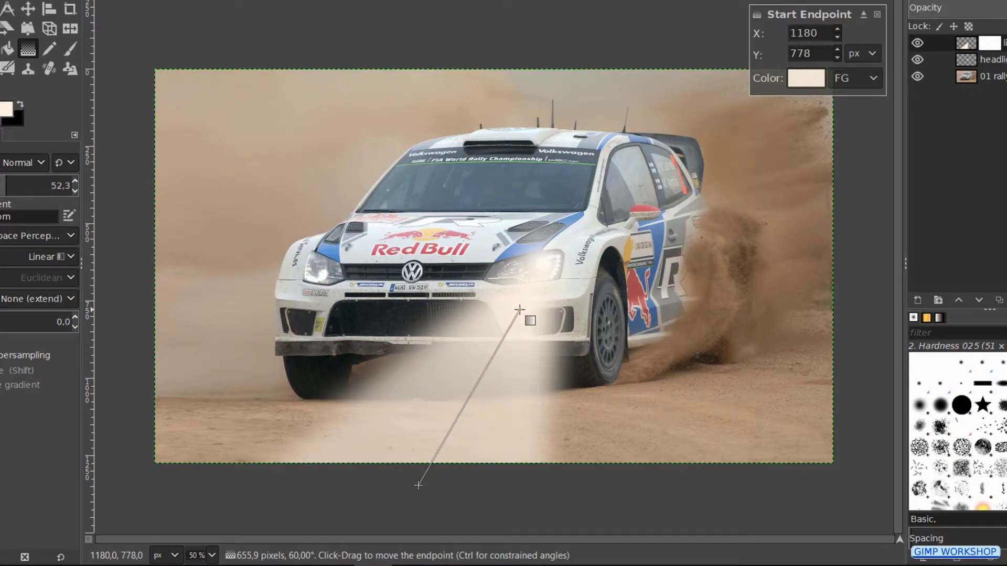
{"action": "left_click_drag", "start_coordinate": [519, 310], "coordinate": [514, 311]}
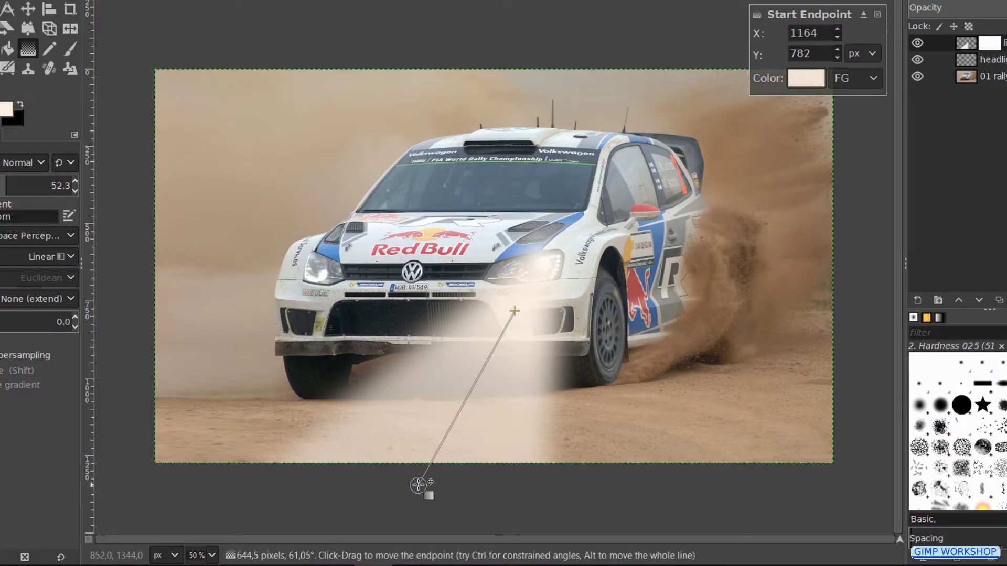
{"action": "mouse_move", "coordinate": [418, 485]}
{"action": "left_mouse_down"}
{"action": "mouse_move", "coordinate": [460, 484]}
{"action": "mouse_move", "coordinate": [446, 461]}
{"action": "mouse_move", "coordinate": [450, 432]}
{"action": "mouse_move", "coordinate": [426, 494]}
{"action": "left_mouse_up"}
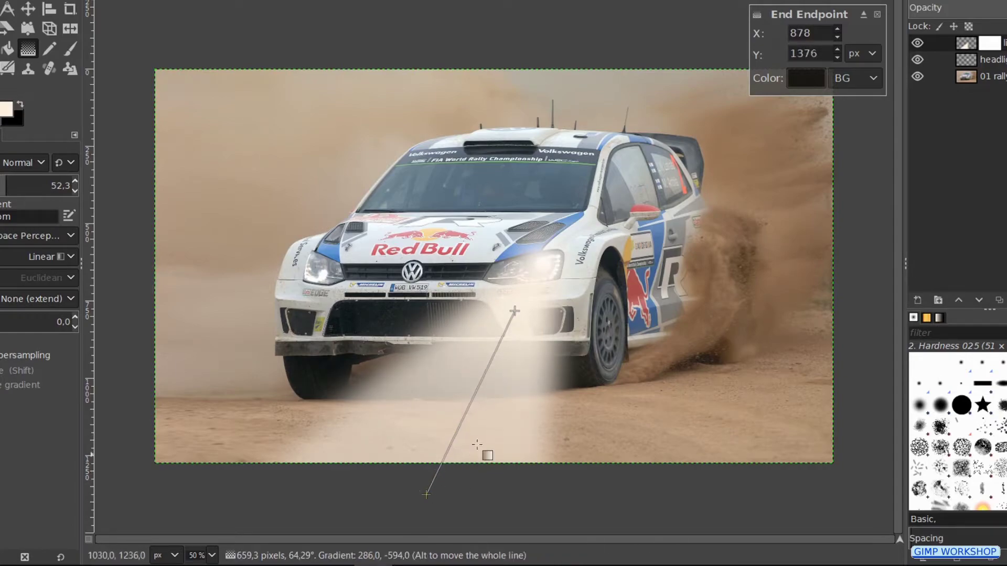
{"action": "left_click_drag", "start_coordinate": [471, 403], "coordinate": [486, 373]}
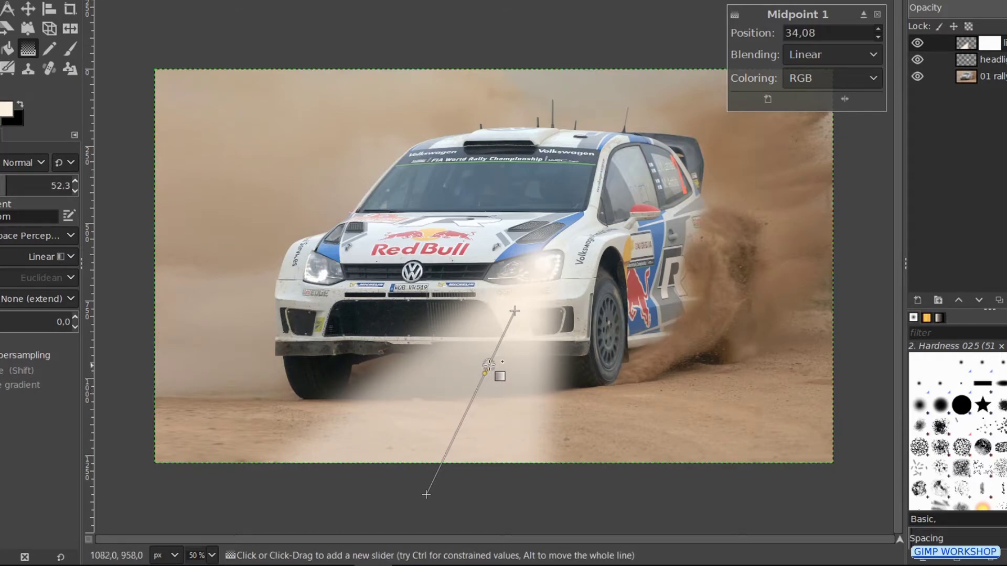
{"action": "key", "text": "Return"}
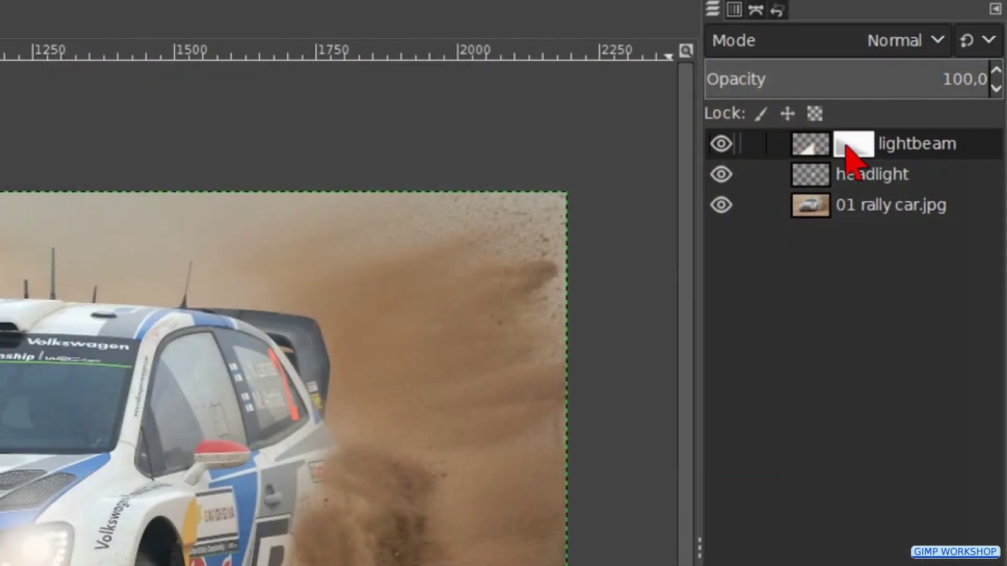
Use Apply Layer Mask on the lightbeam layer to bake in the gradient fade
{"action": "right_click", "coordinate": [980, 43]}
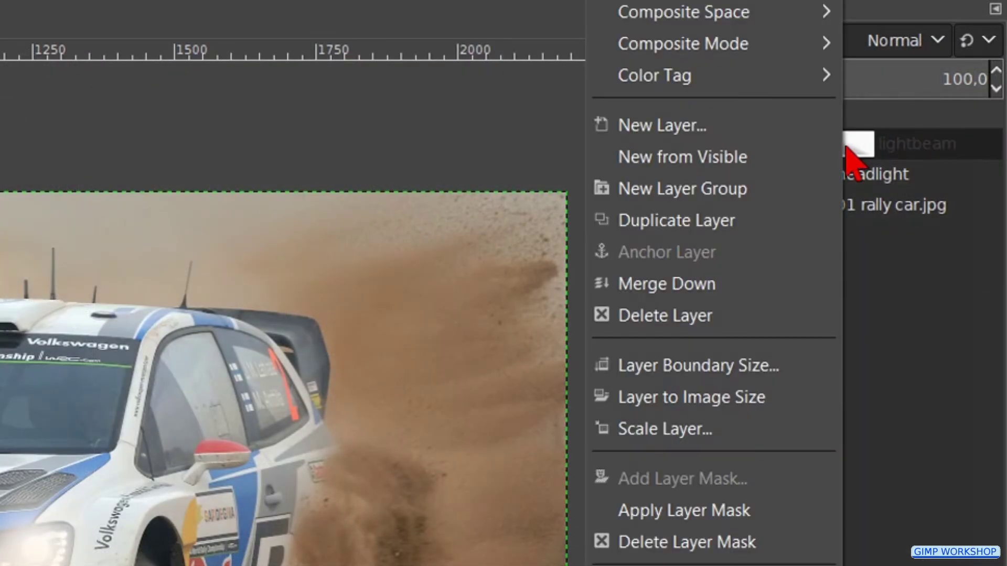
{"action": "left_click", "coordinate": [720, 515]}
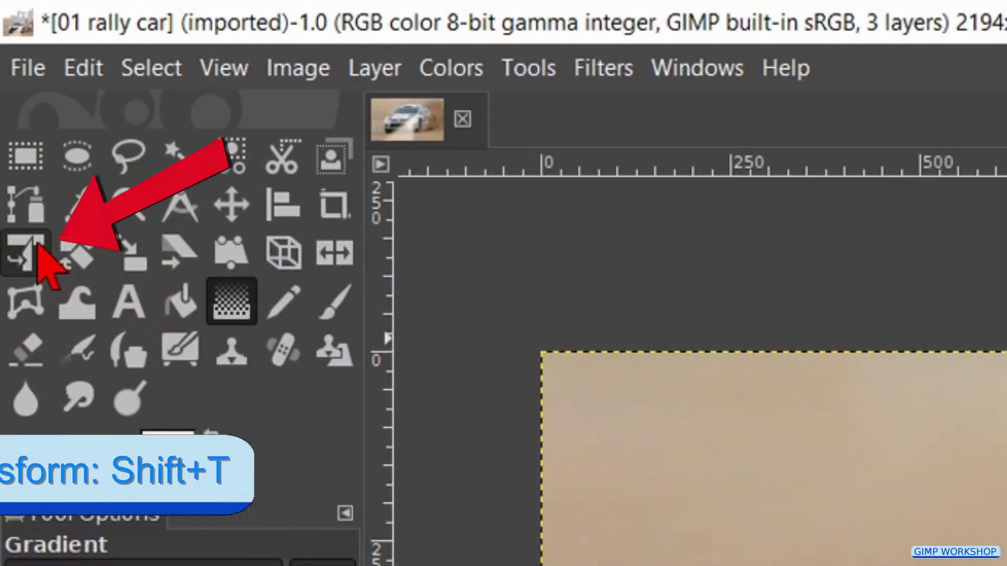
Unified-transform the lightbeam with From-pivot Perspective at the headlight, widening the bottom-left and narrowing the bottom-right
{"action": "left_click", "coordinate": [38, 246]}
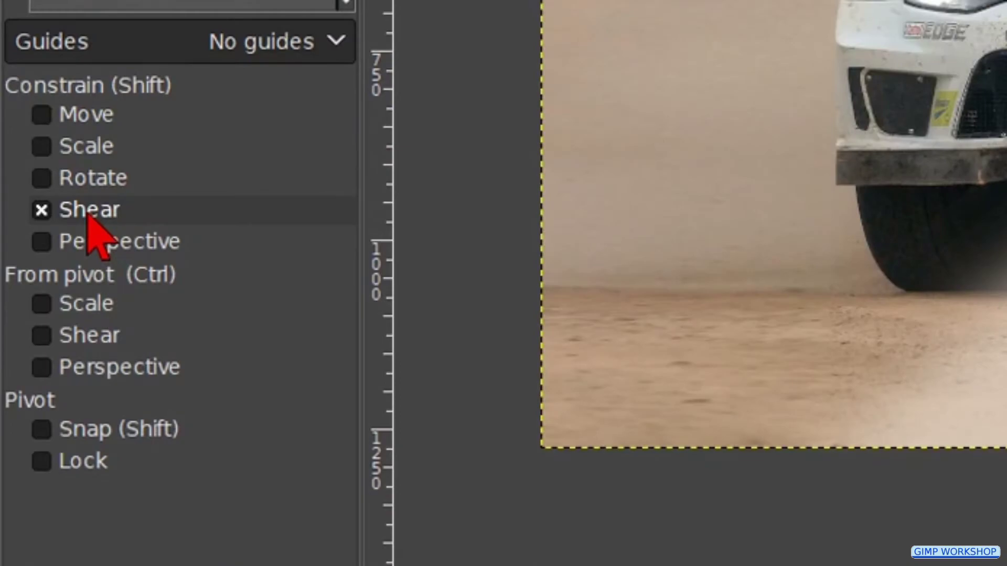
{"action": "left_click", "coordinate": [88, 215]}
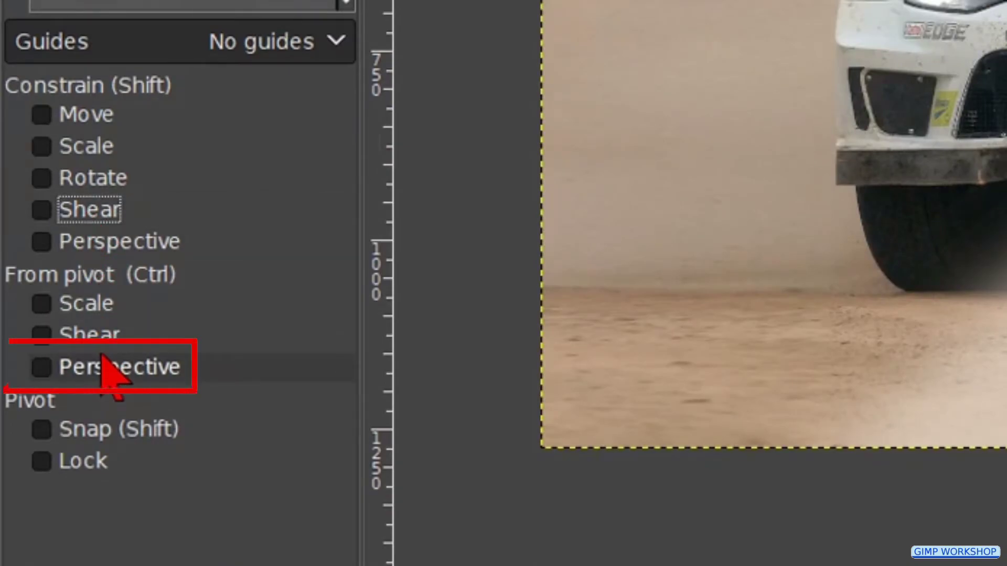
{"action": "left_click", "coordinate": [107, 369]}
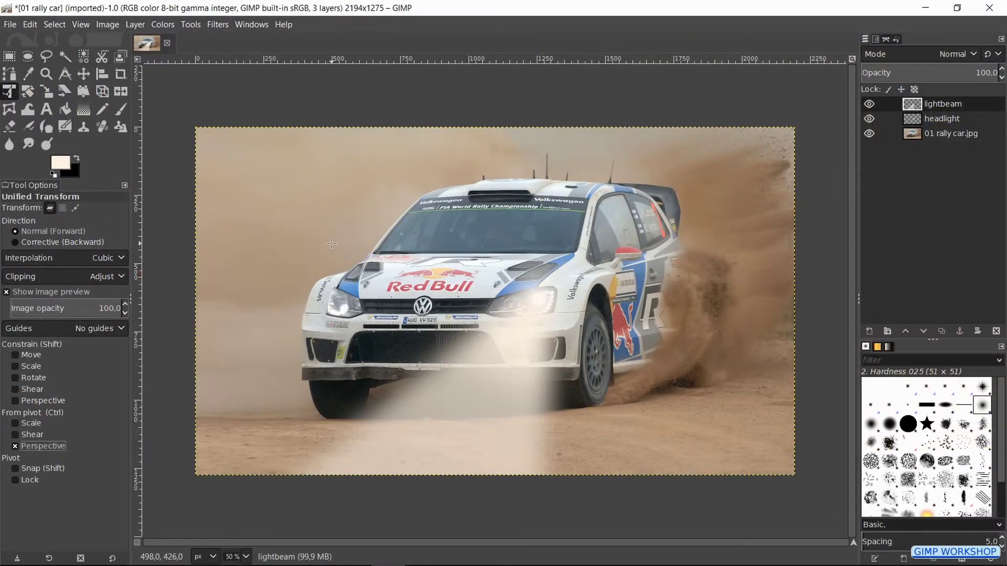
{"action": "left_click", "coordinate": [331, 243]}
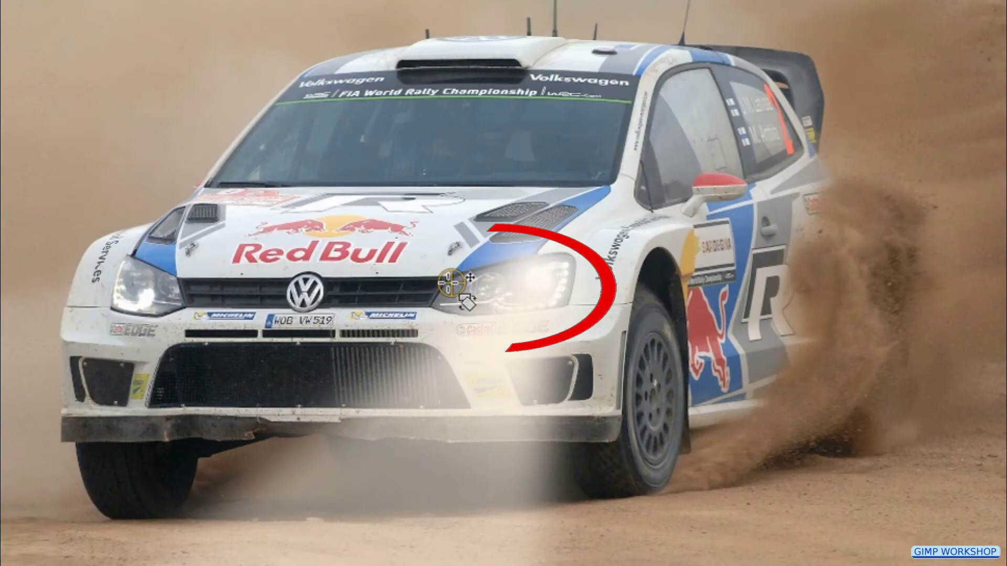
{"action": "left_click_drag", "start_coordinate": [496, 287], "coordinate": [541, 290]}
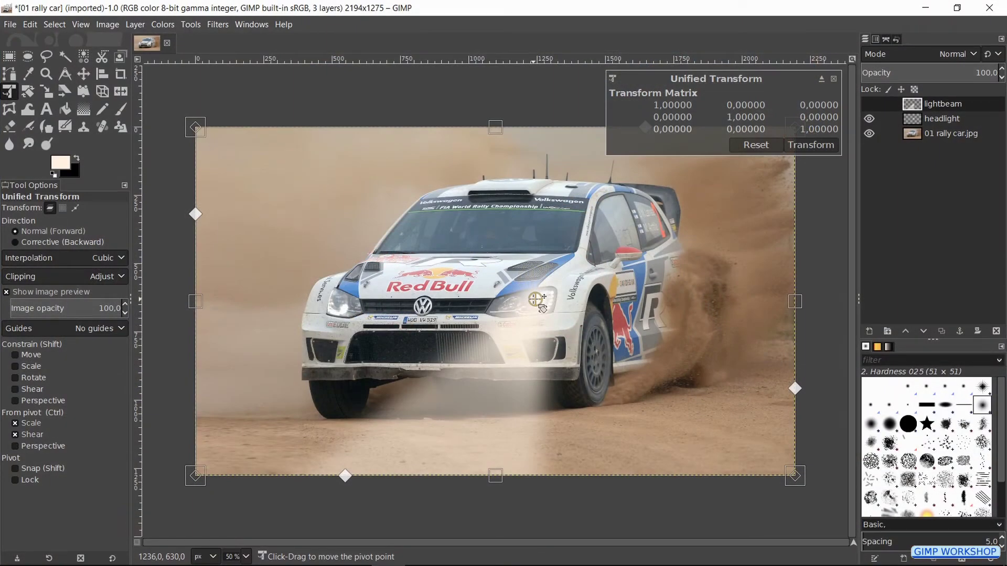
{"action": "key", "text": "minus"}
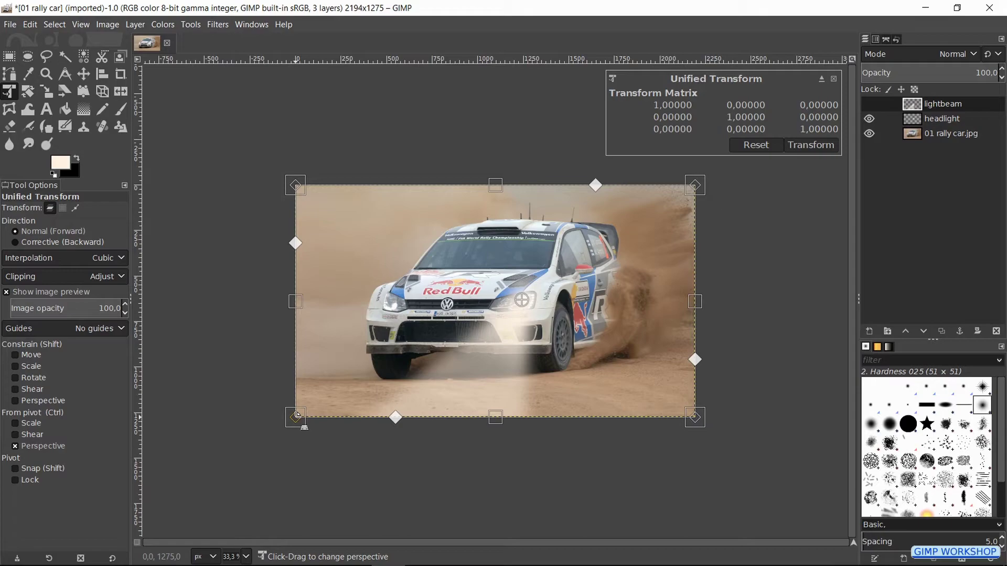
{"action": "left_click_drag", "start_coordinate": [297, 415], "coordinate": [242, 424]}
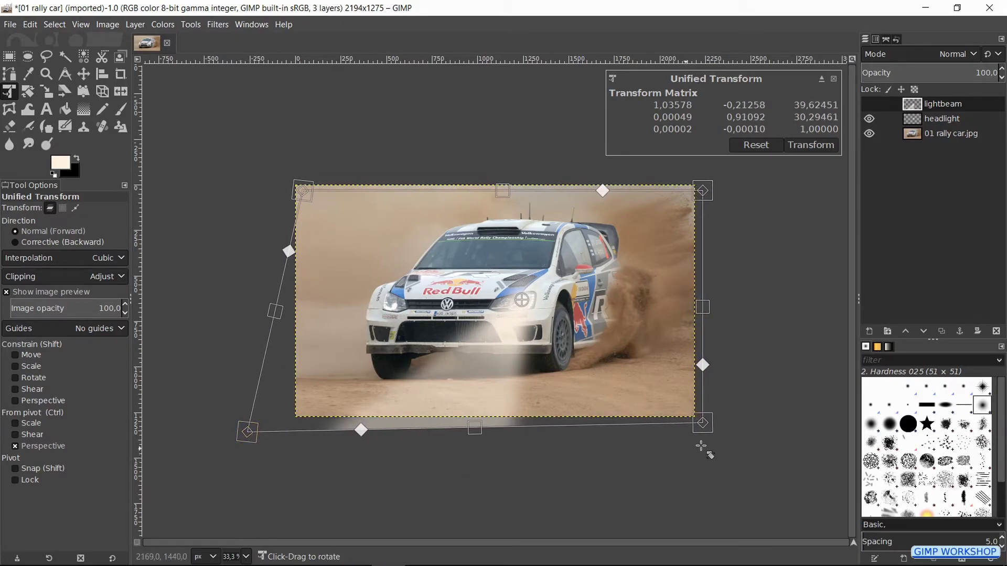
{"action": "left_click_drag", "start_coordinate": [703, 422], "coordinate": [667, 422]}
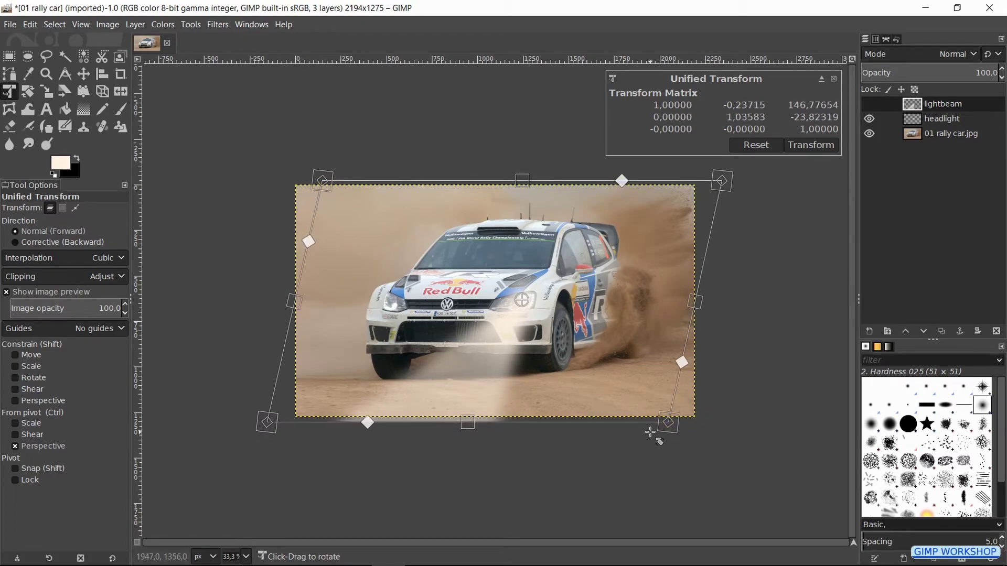
{"action": "left_click", "coordinate": [818, 149]}
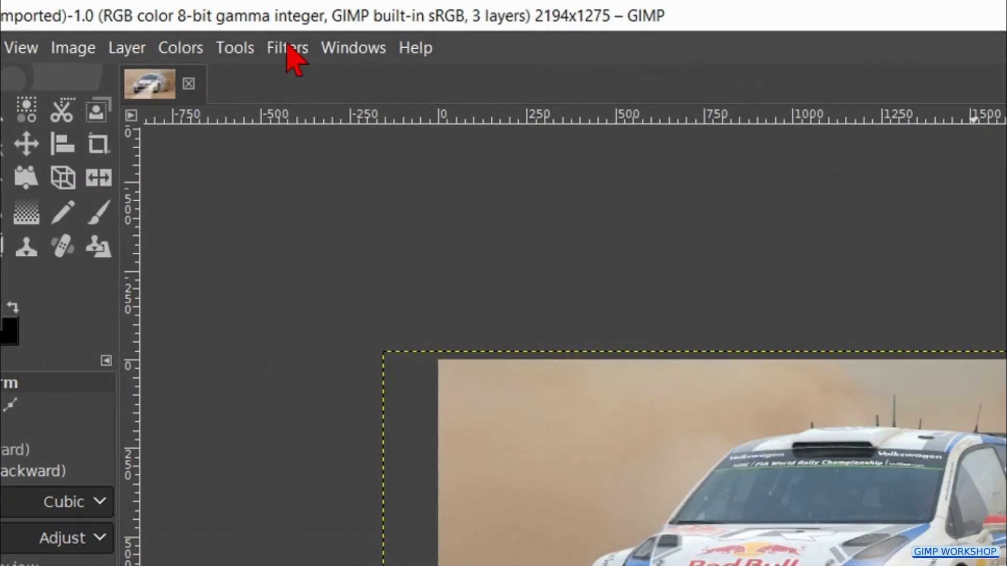
{"action": "left_click", "coordinate": [289, 50]}
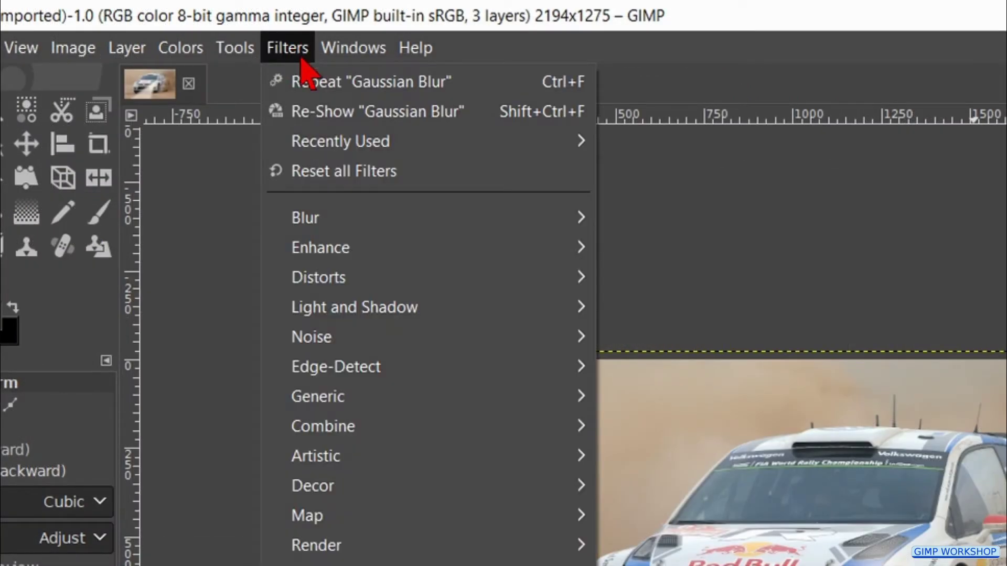
Apply Filters > Noise > Spread at 33 × 33 to the lightbeam layer, checking the preview
{"action": "mouse_move", "coordinate": [553, 357]}
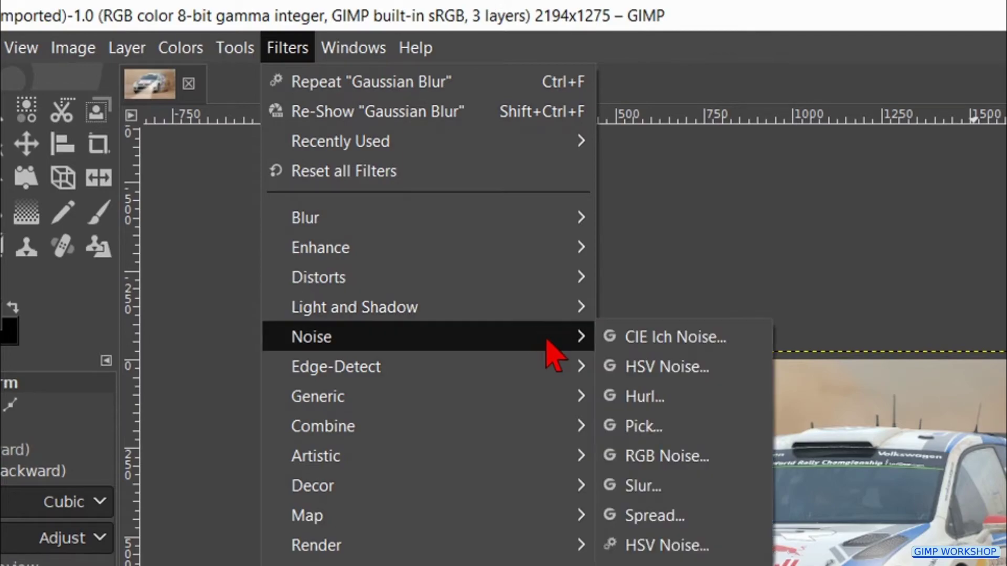
{"action": "left_click", "coordinate": [720, 519]}
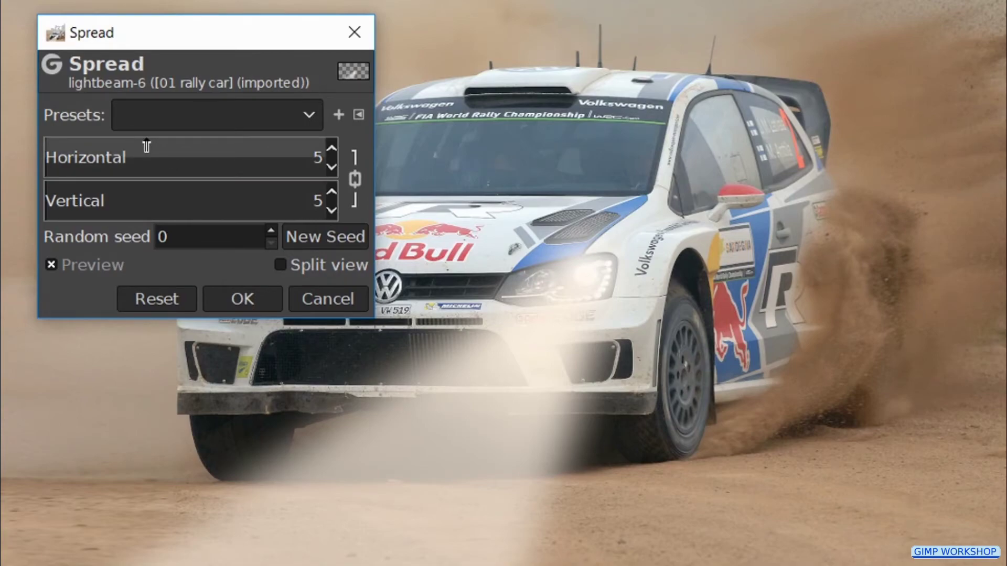
{"action": "mouse_move", "coordinate": [147, 146]}
{"action": "left_mouse_down"}
{"action": "mouse_move", "coordinate": [54, 139]}
{"action": "mouse_move", "coordinate": [63, 136]}
{"action": "left_mouse_up"}
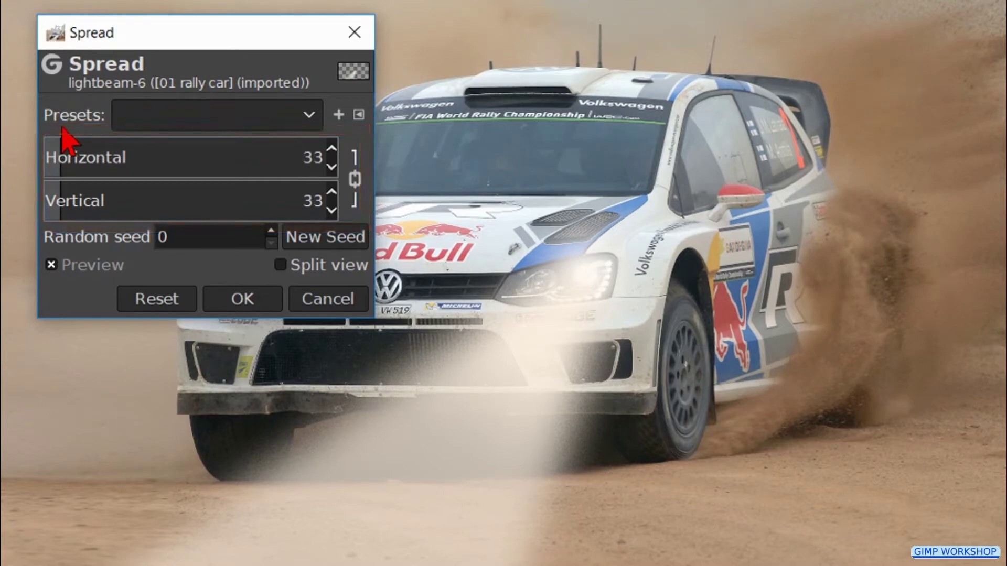
{"action": "left_click", "coordinate": [122, 276]}
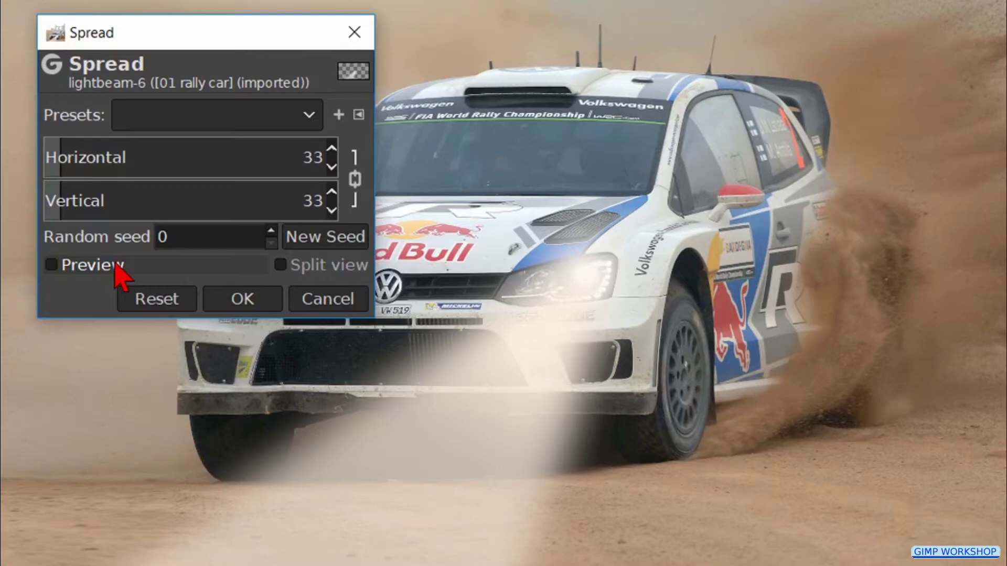
{"action": "left_click", "coordinate": [122, 277]}
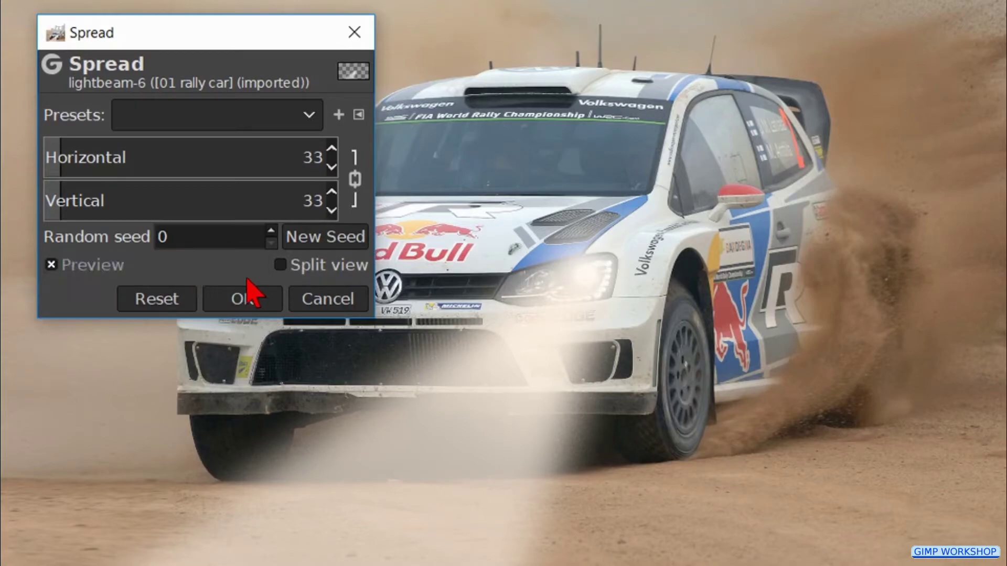
{"action": "left_click", "coordinate": [271, 298]}
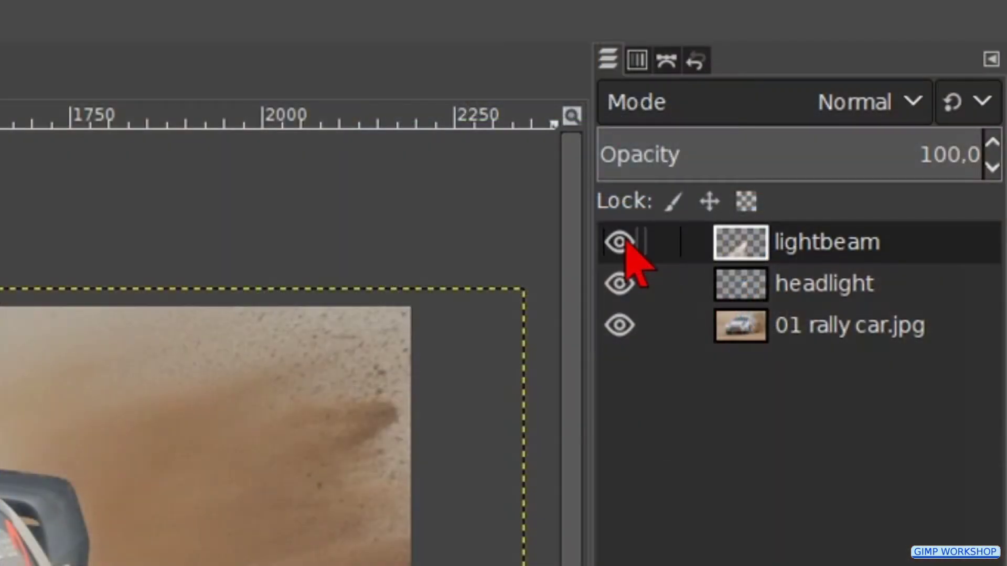
Toggle the beam and glow layers to compare, then merge lightbeam down into the headlight layer
{"action": "left_click", "coordinate": [620, 242]}
{"action": "left_click", "coordinate": [619, 242]}
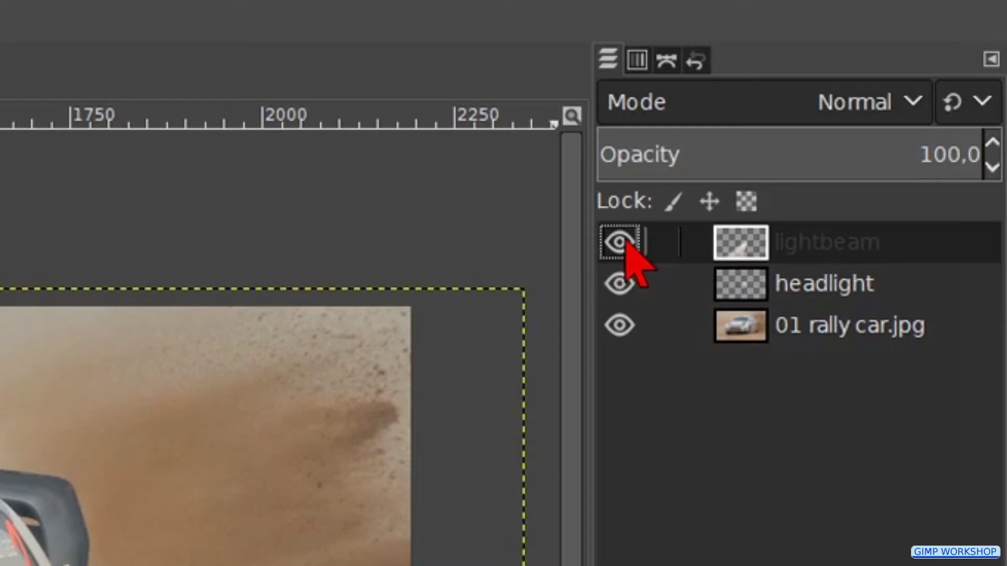
{"action": "left_click", "coordinate": [624, 280]}
{"action": "left_click", "coordinate": [624, 281]}
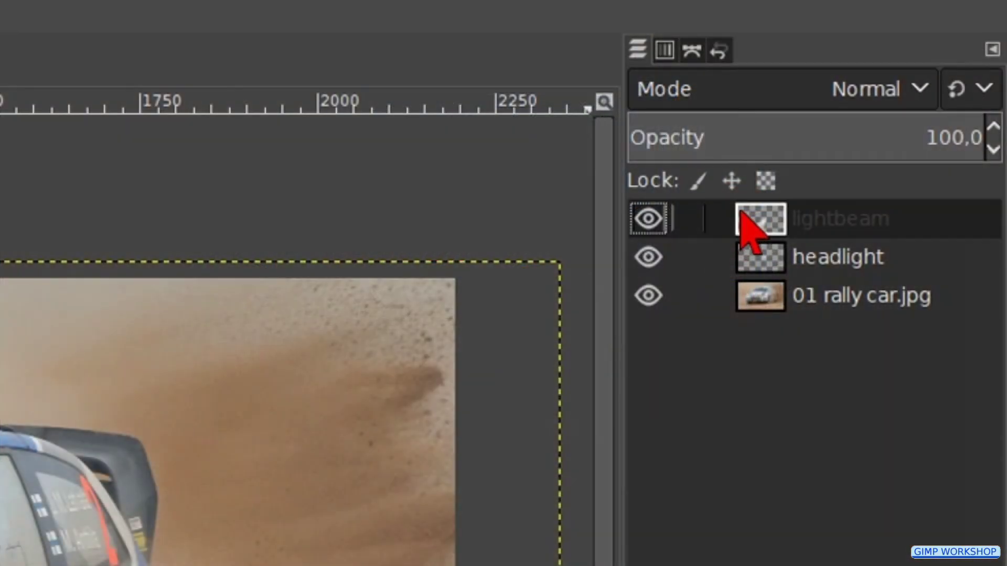
{"action": "right_click", "coordinate": [743, 219]}
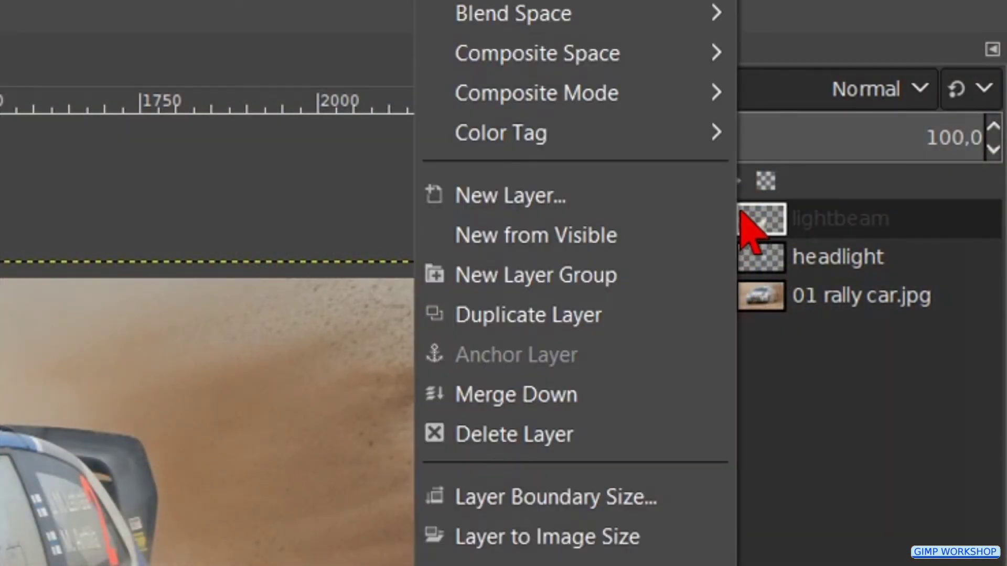
{"action": "left_click", "coordinate": [603, 395]}
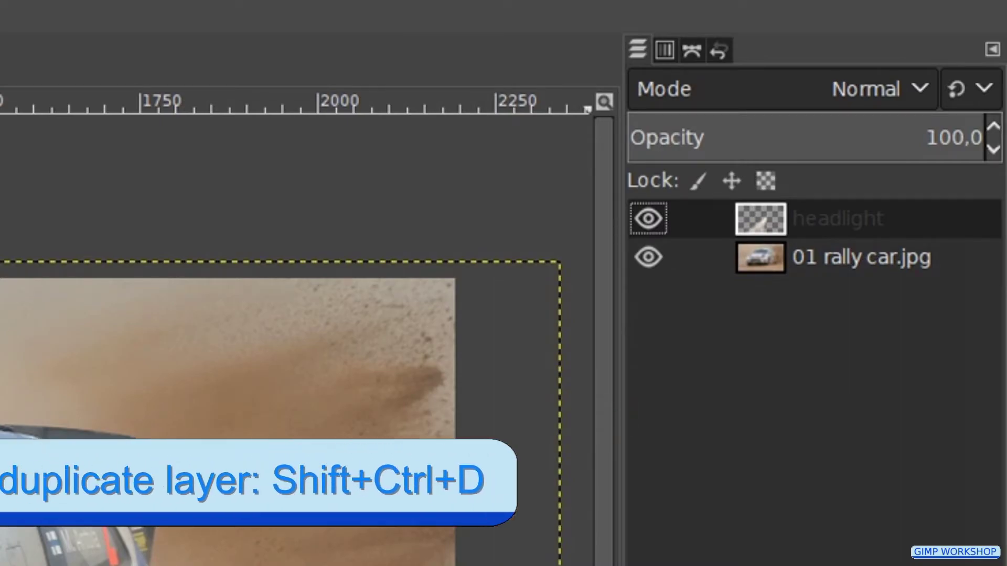
Duplicate the headlight layer and move the copy left onto the car's other headlight
{"action": "key", "text": "shift+ctrl+d"}
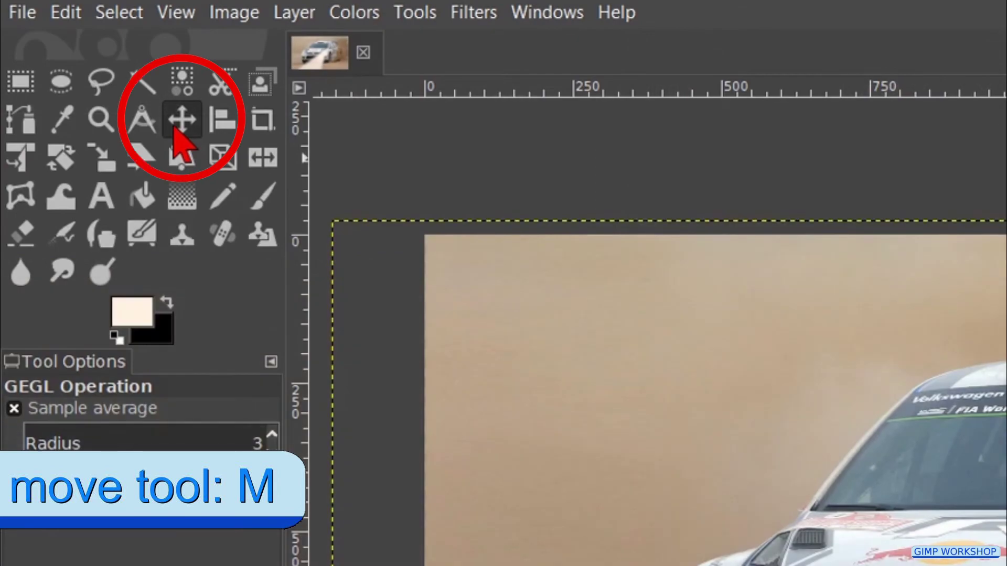
{"action": "left_click", "coordinate": [178, 126]}
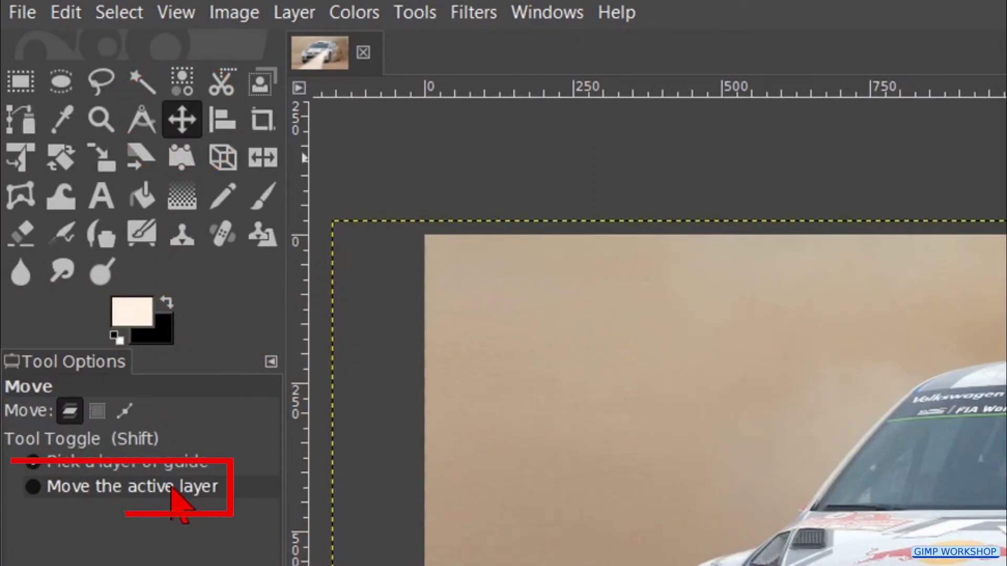
{"action": "left_click", "coordinate": [172, 488]}
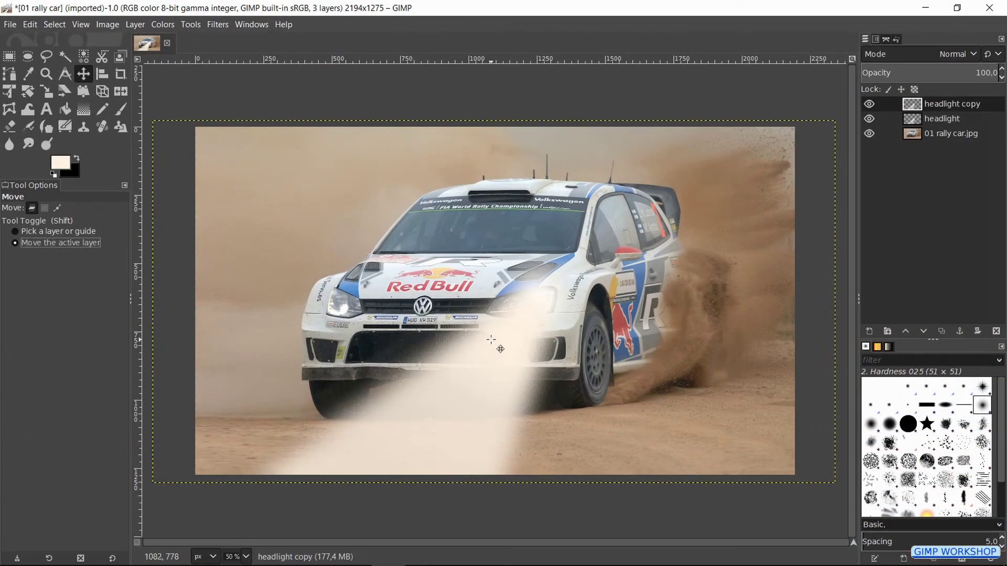
{"action": "left_click_drag", "start_coordinate": [491, 340], "coordinate": [297, 348]}
{"action": "scroll", "coordinate": [298, 347], "scroll_direction": "down", "scroll_amount": 1, "text": "ctrl"}
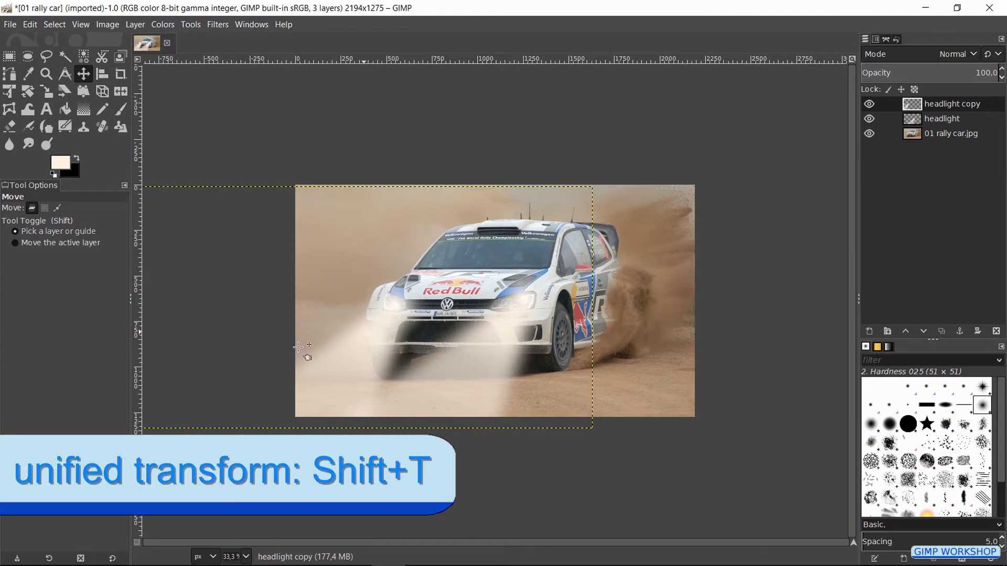
Set up Unified Transform on the beam copy with Rotate constraint, From-pivot Scale, and pivot on the left headlight
{"action": "key", "text": "shift+t"}
{"action": "left_click", "coordinate": [298, 347]}
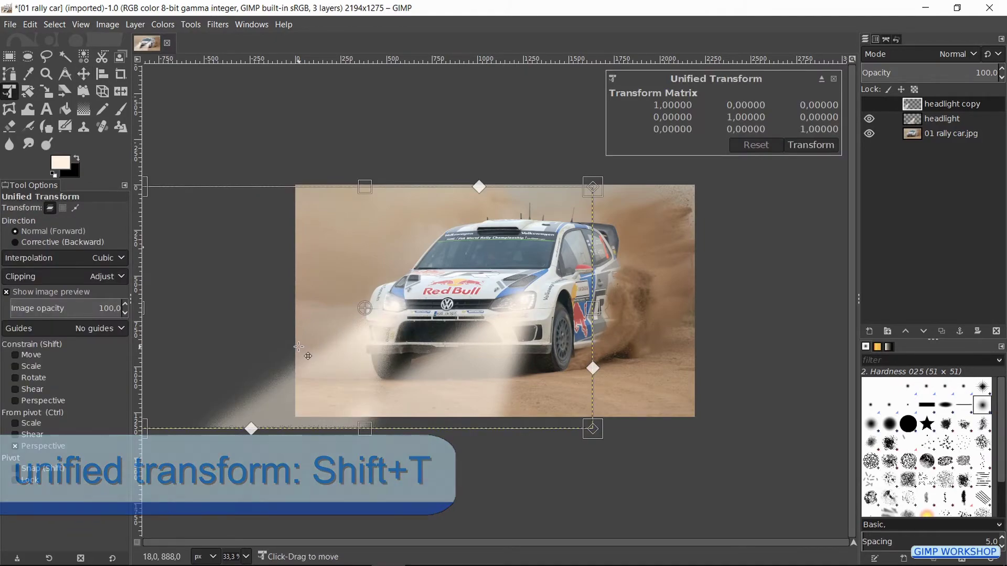
{"action": "left_click", "coordinate": [34, 446]}
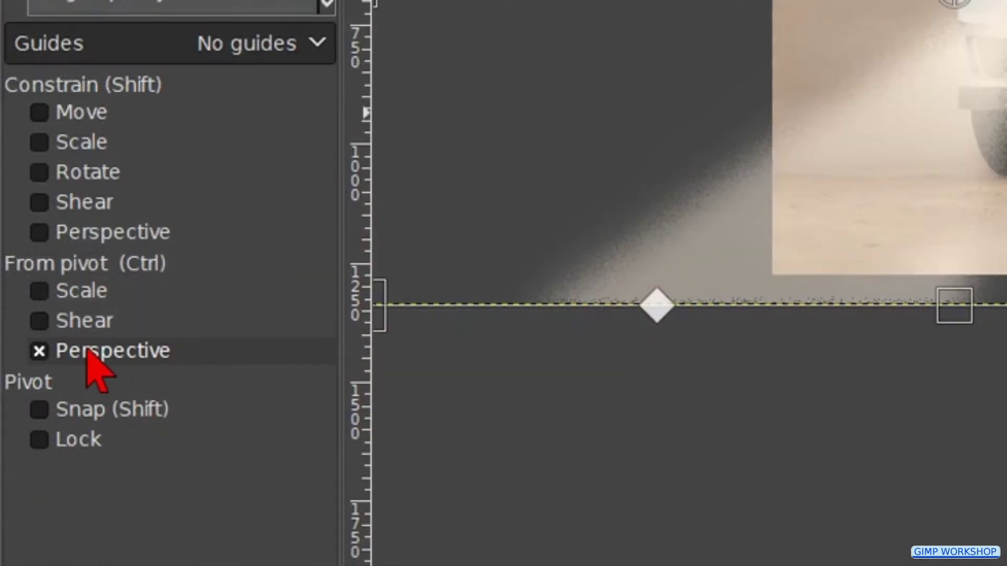
{"action": "left_click", "coordinate": [95, 359]}
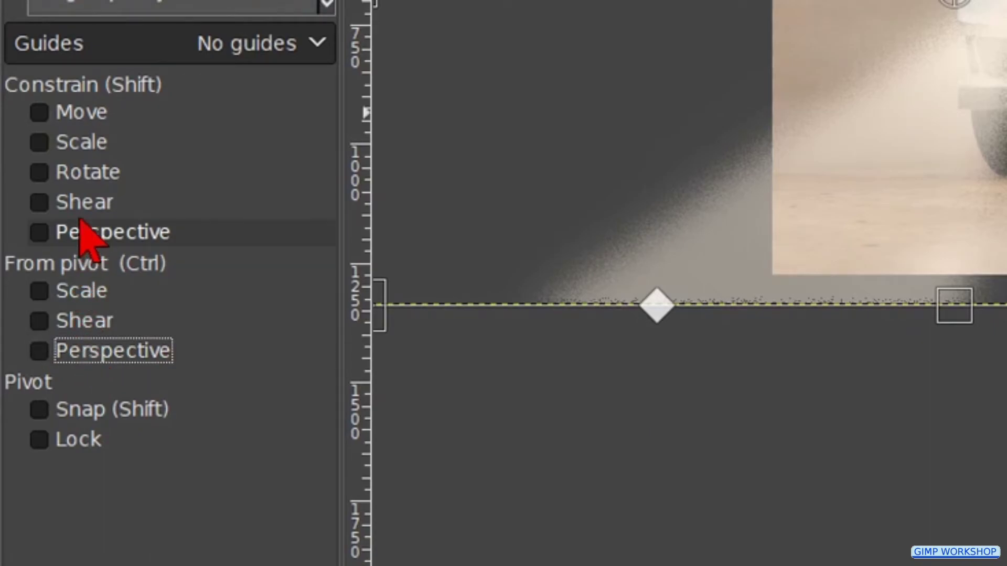
{"action": "left_click", "coordinate": [88, 181]}
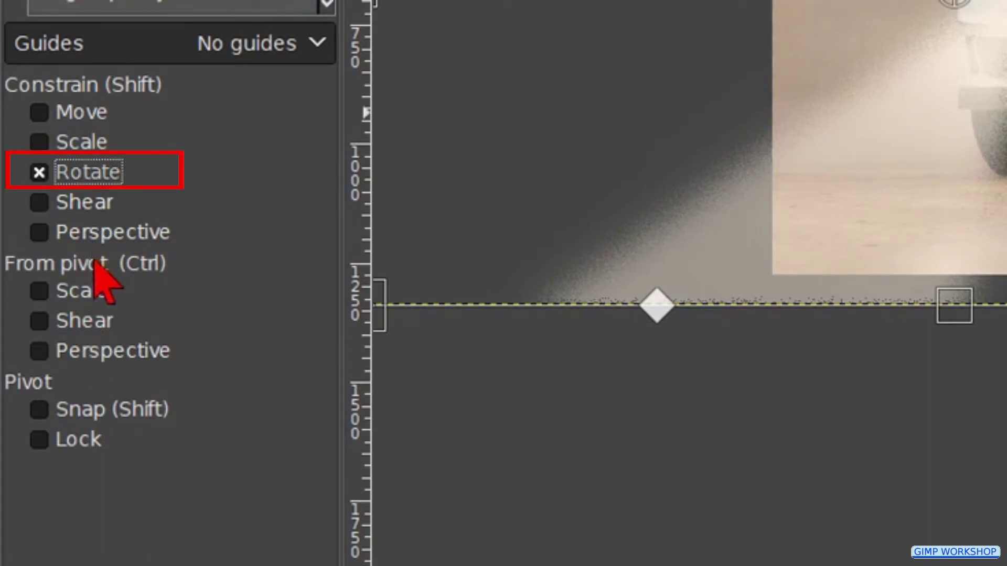
{"action": "left_click", "coordinate": [103, 294]}
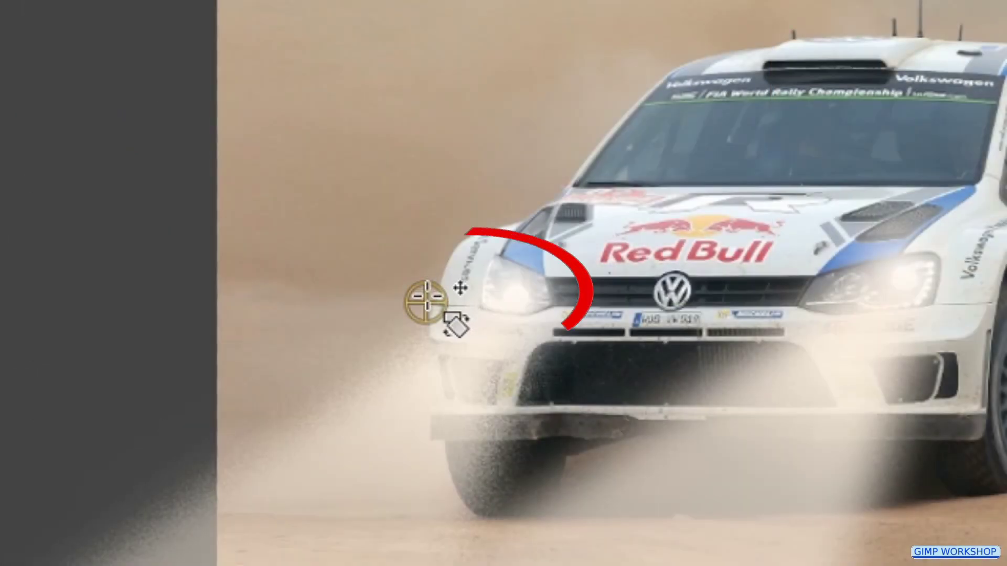
{"action": "left_click_drag", "start_coordinate": [434, 283], "coordinate": [527, 292]}
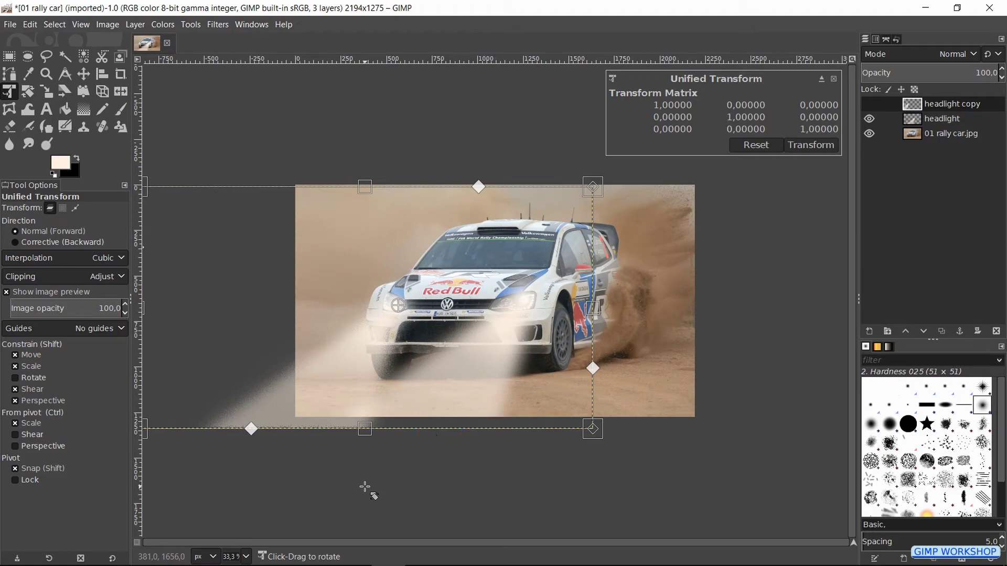
Rotate and lengthen the beam copy outward, apply it, and reset colours to black and white
{"action": "left_click_drag", "start_coordinate": [364, 487], "coordinate": [322, 495]}
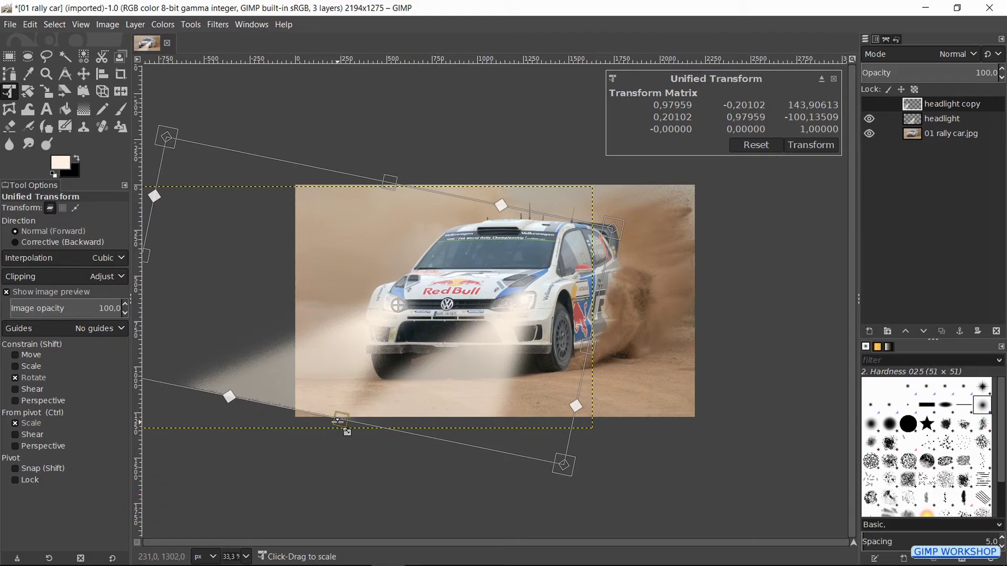
{"action": "left_click_drag", "start_coordinate": [337, 420], "coordinate": [319, 440]}
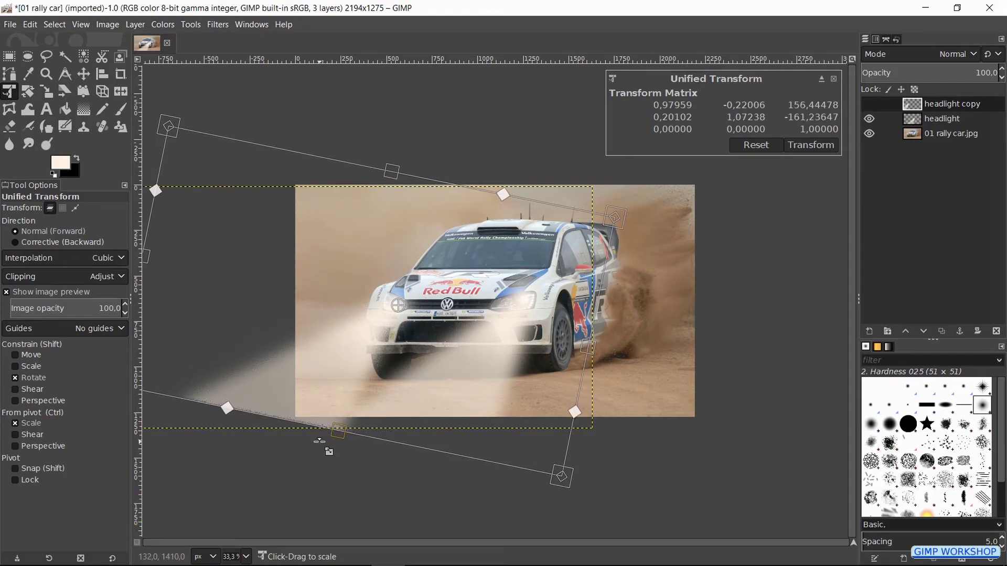
{"action": "left_click", "coordinate": [818, 145]}
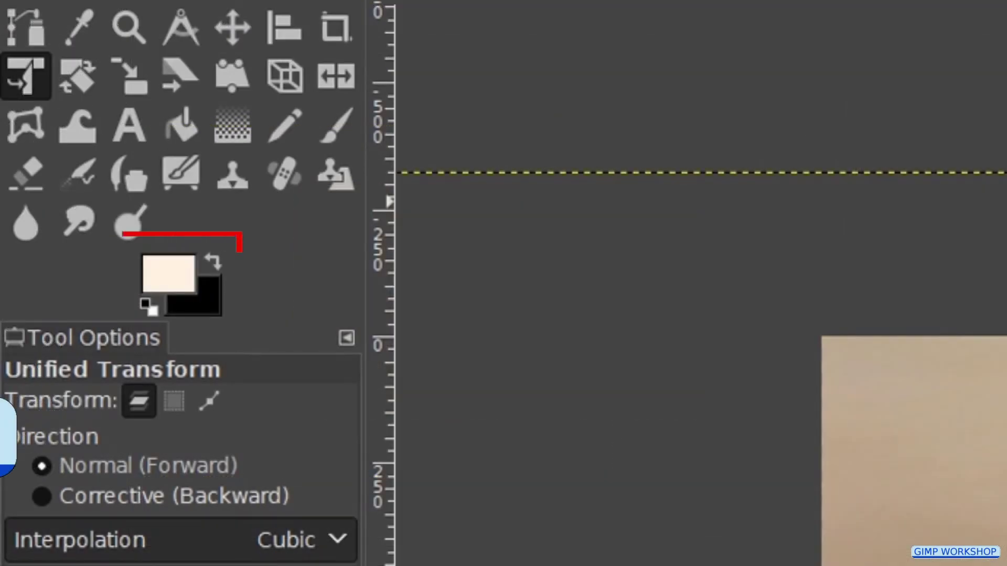
{"action": "key", "text": "d"}
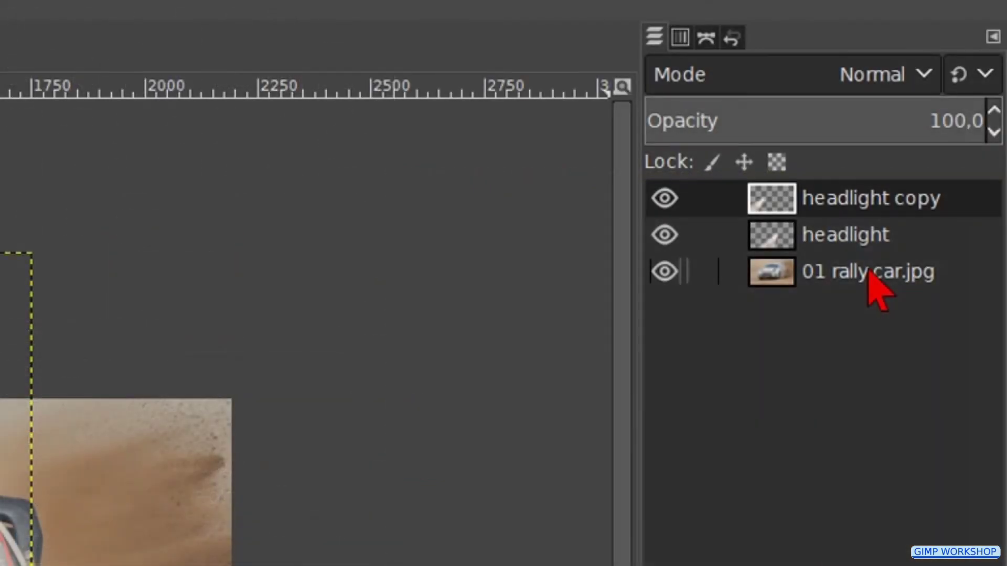
Above 01 rally car.jpg, create a 'lens flare' layer in Screen mode filled with the foreground colour
{"action": "left_click", "coordinate": [873, 273]}
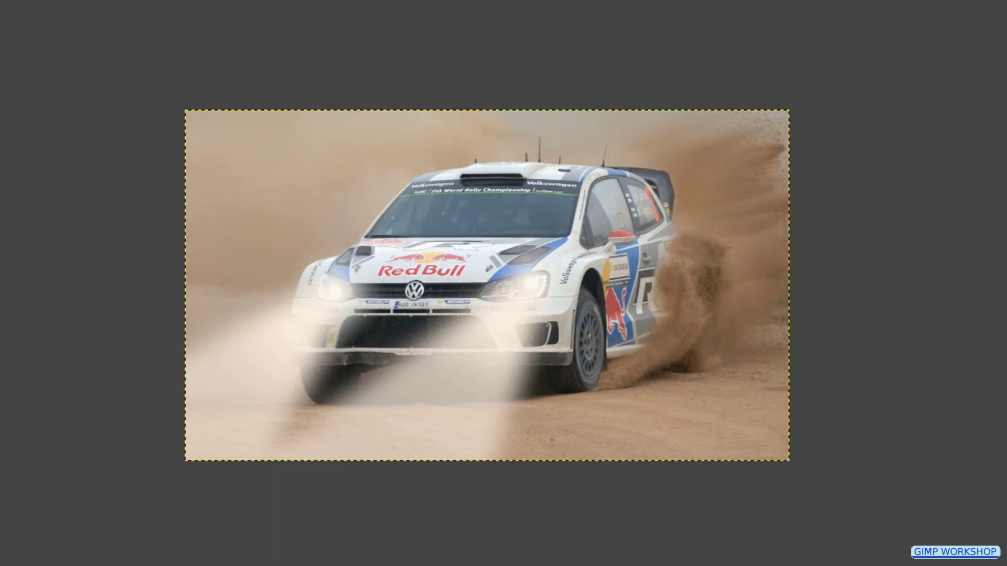
{"action": "key", "text": "shift+ctrl+n"}
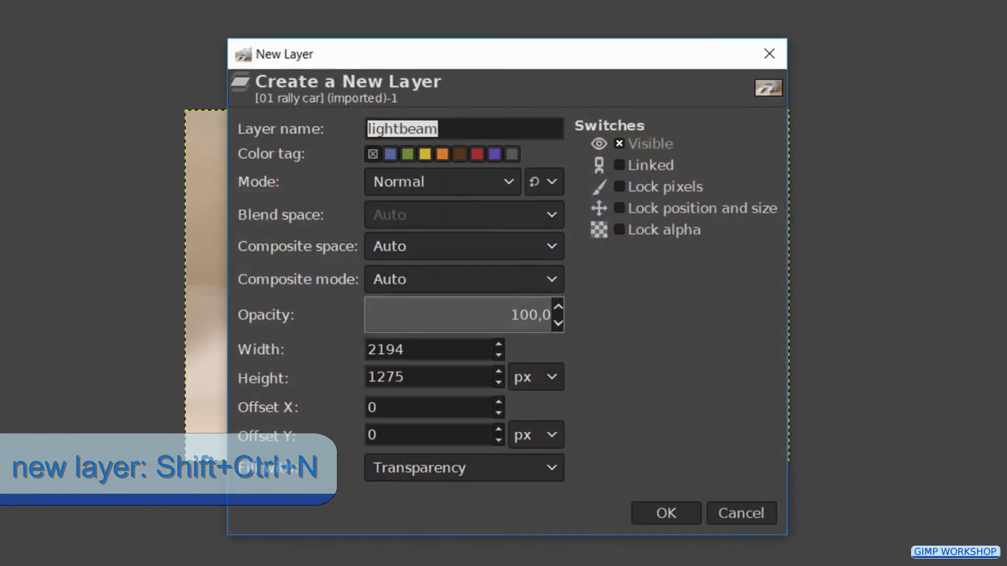
{"action": "type", "text": "lens"}
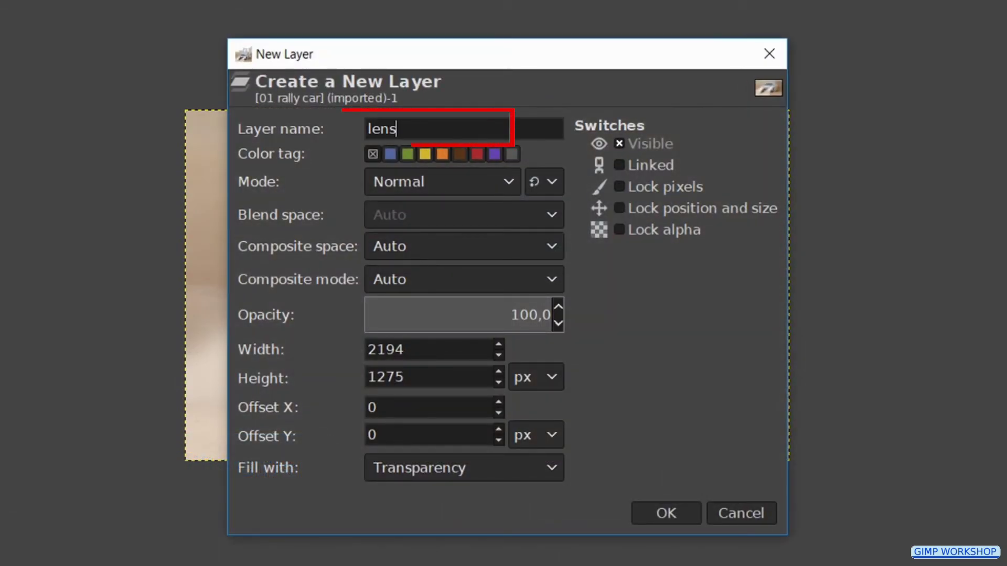
{"action": "type", "text": " flare"}
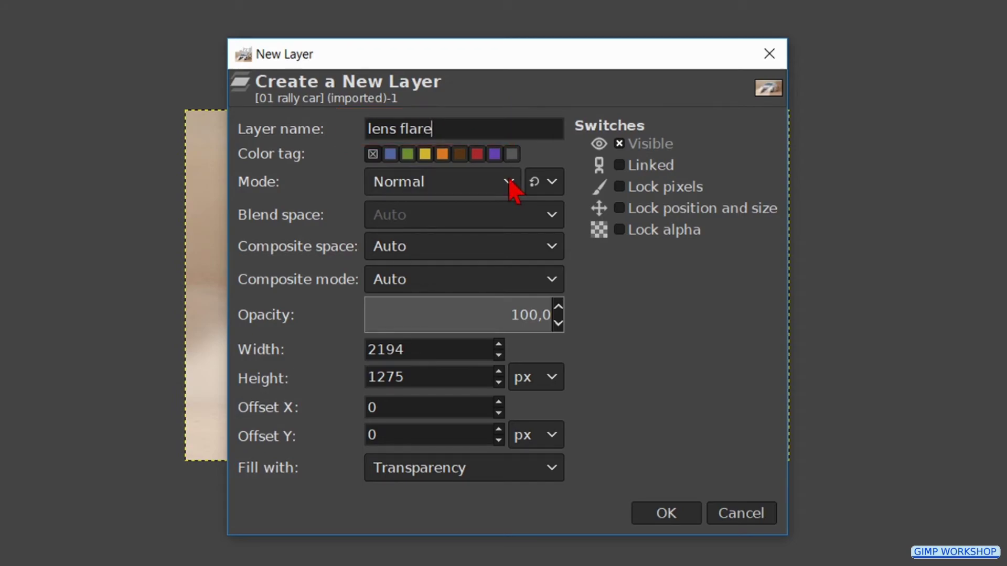
{"action": "left_click", "coordinate": [510, 183]}
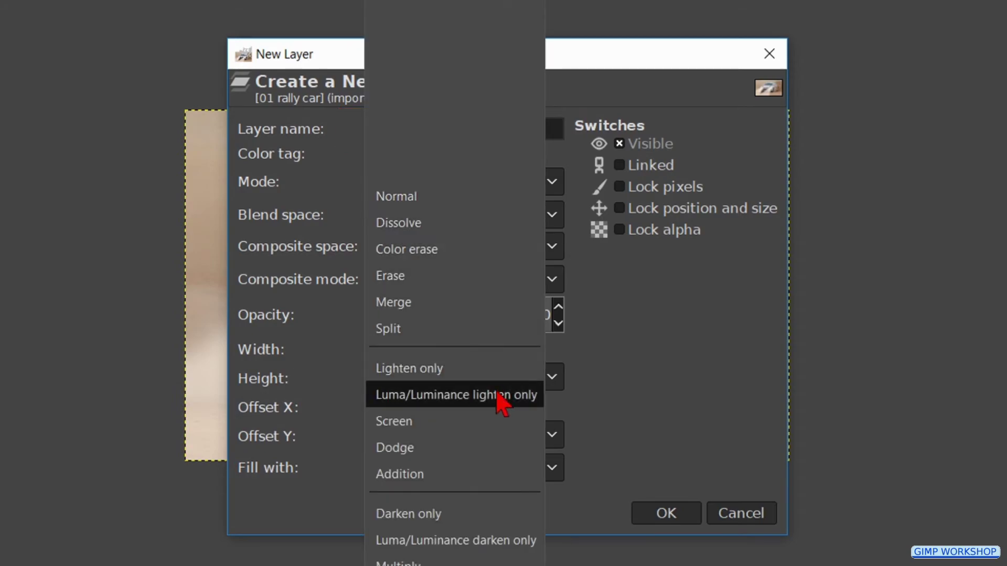
{"action": "left_click", "coordinate": [502, 422]}
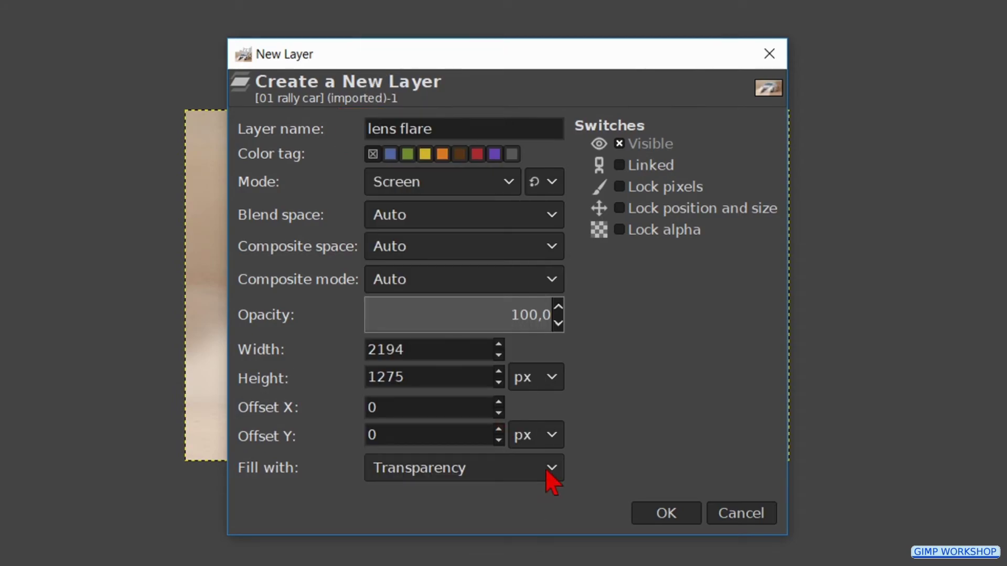
{"action": "left_click", "coordinate": [552, 481]}
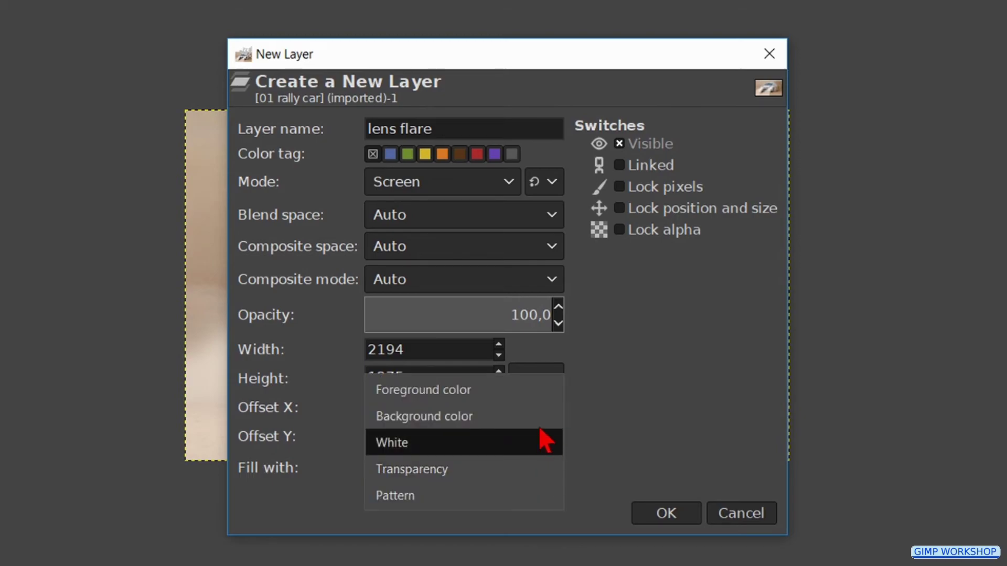
{"action": "left_click", "coordinate": [534, 391]}
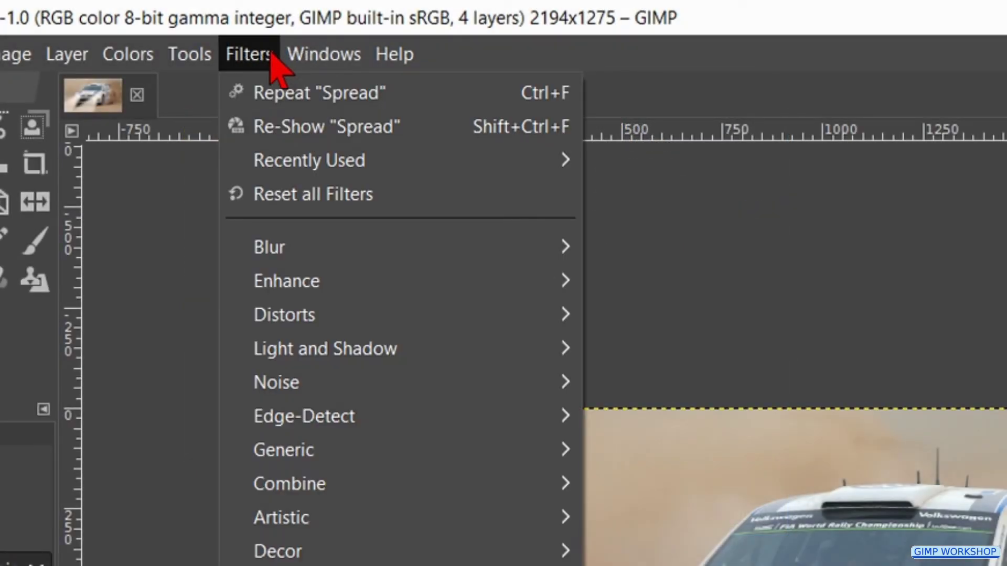
Render a Lens Flare centred at 0.397, 0.234 over the windshield's upper left
{"action": "mouse_move", "coordinate": [489, 355]}
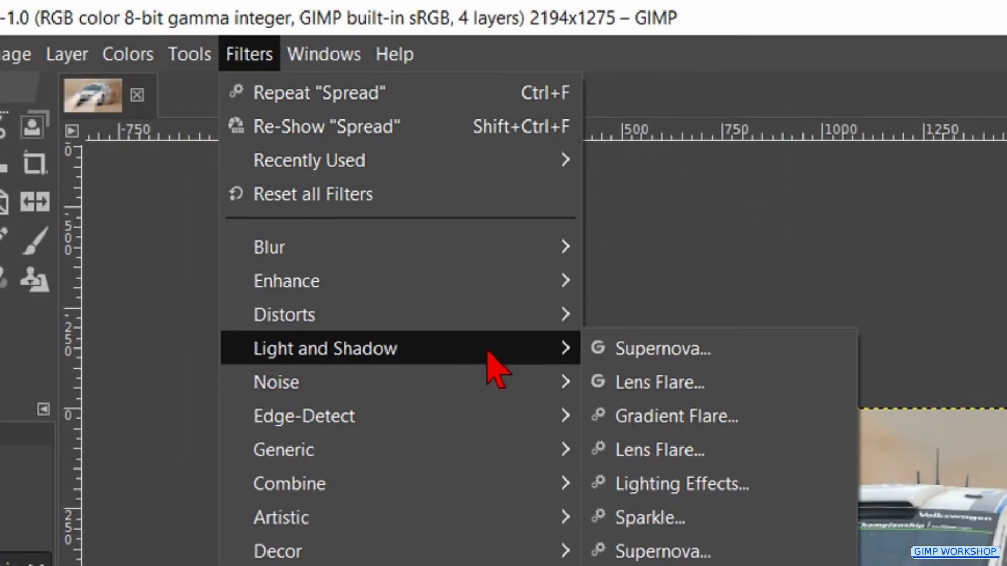
{"action": "left_click", "coordinate": [701, 382]}
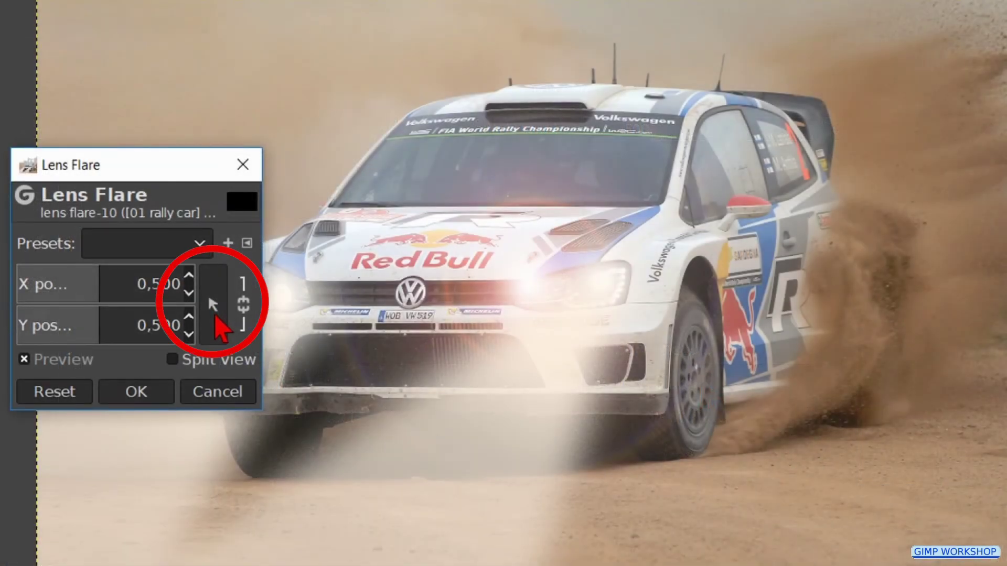
{"action": "left_click", "coordinate": [216, 318]}
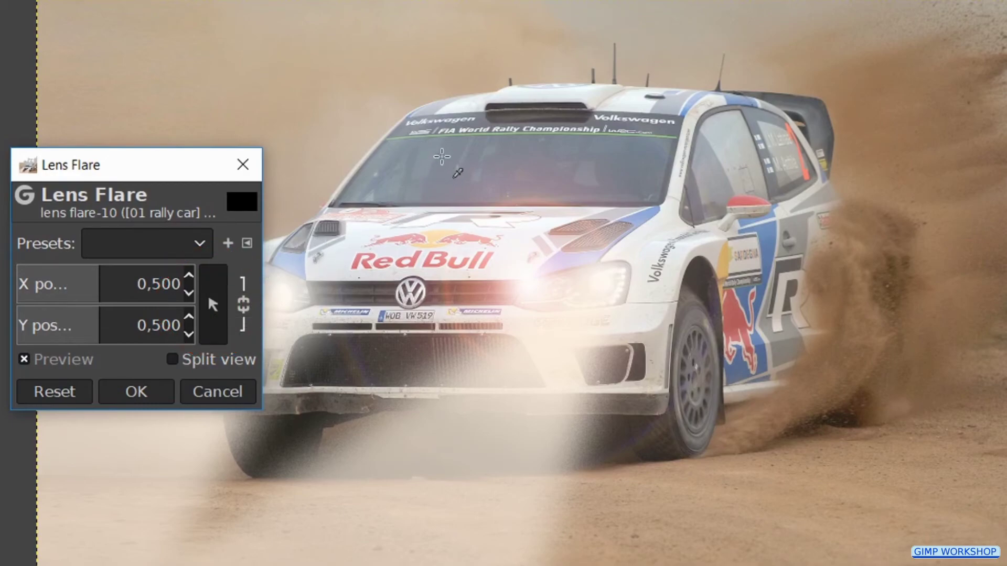
{"action": "left_click", "coordinate": [442, 156]}
{"action": "left_click", "coordinate": [426, 143]}
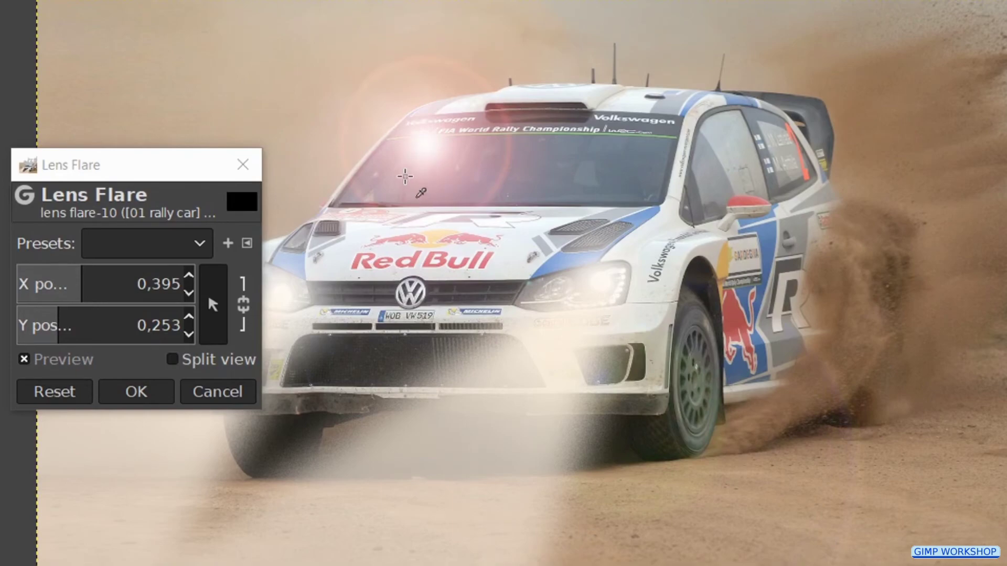
{"action": "left_click", "coordinate": [404, 172]}
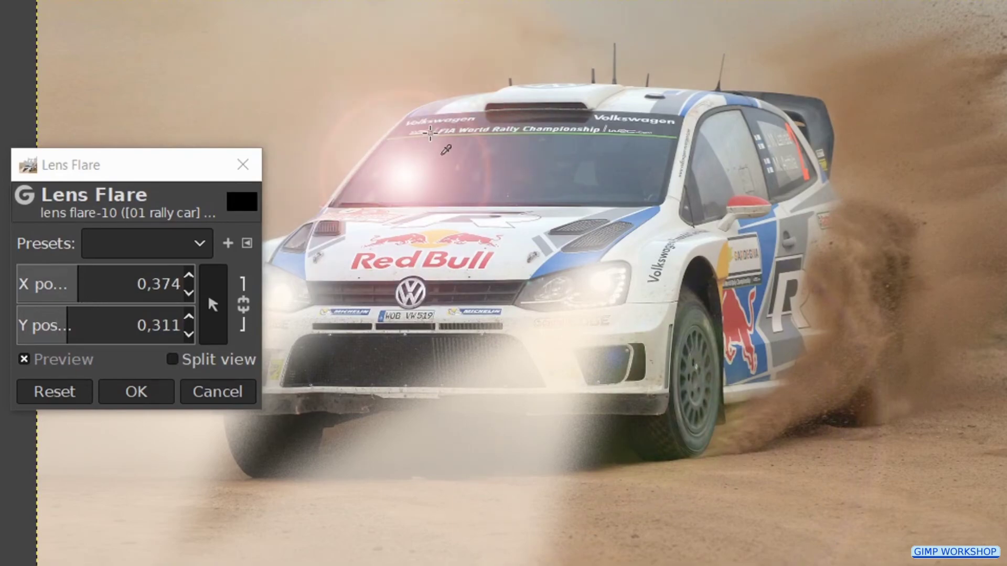
{"action": "left_click", "coordinate": [428, 132]}
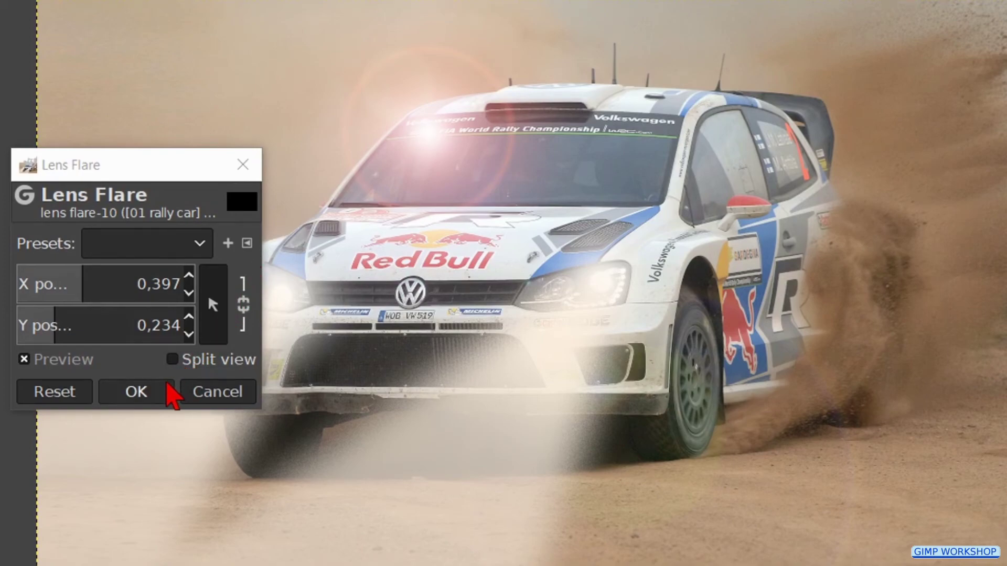
{"action": "left_click", "coordinate": [167, 383]}
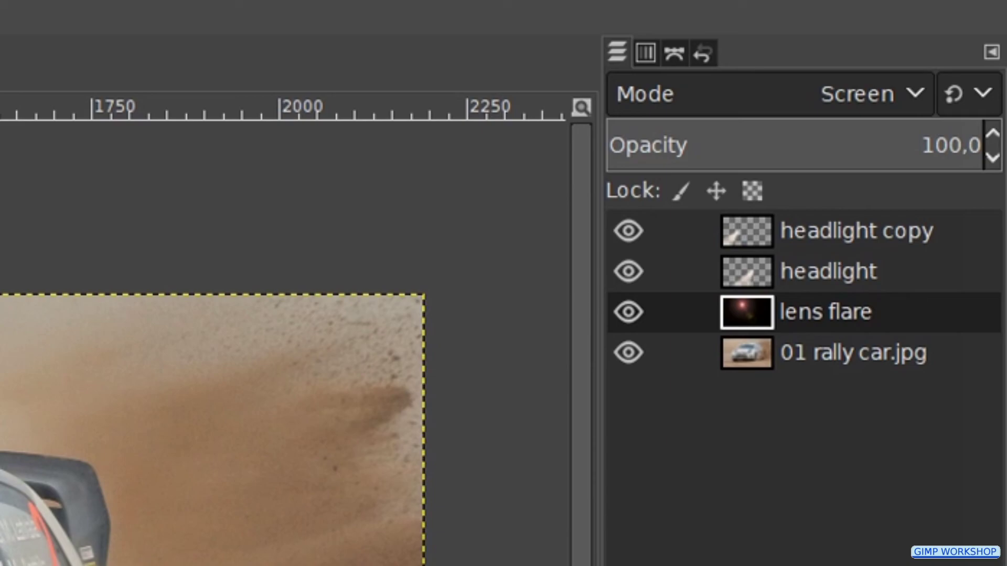
Lower the lens flare layer's opacity to 81 in the Layers panel
{"action": "left_click", "coordinate": [912, 134]}
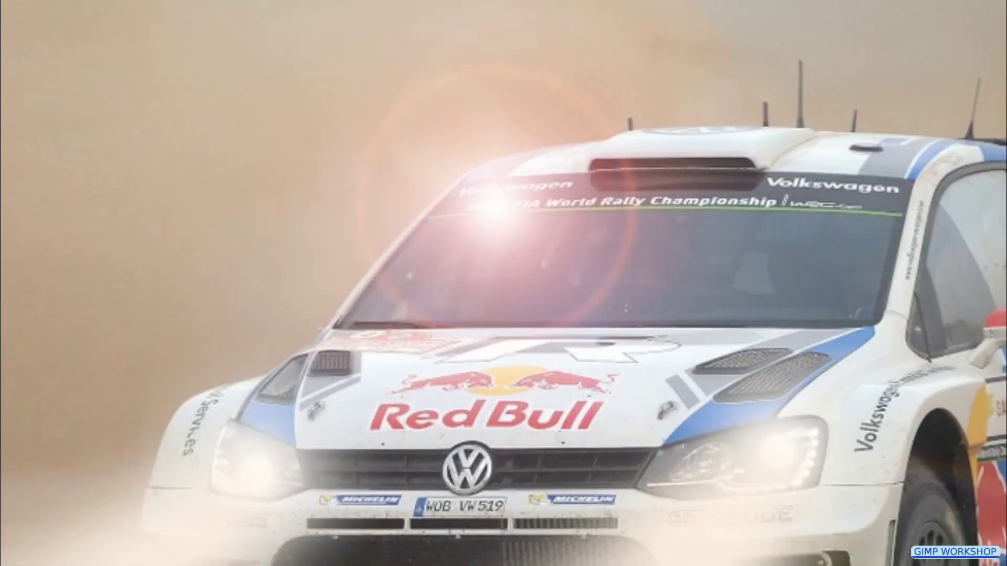